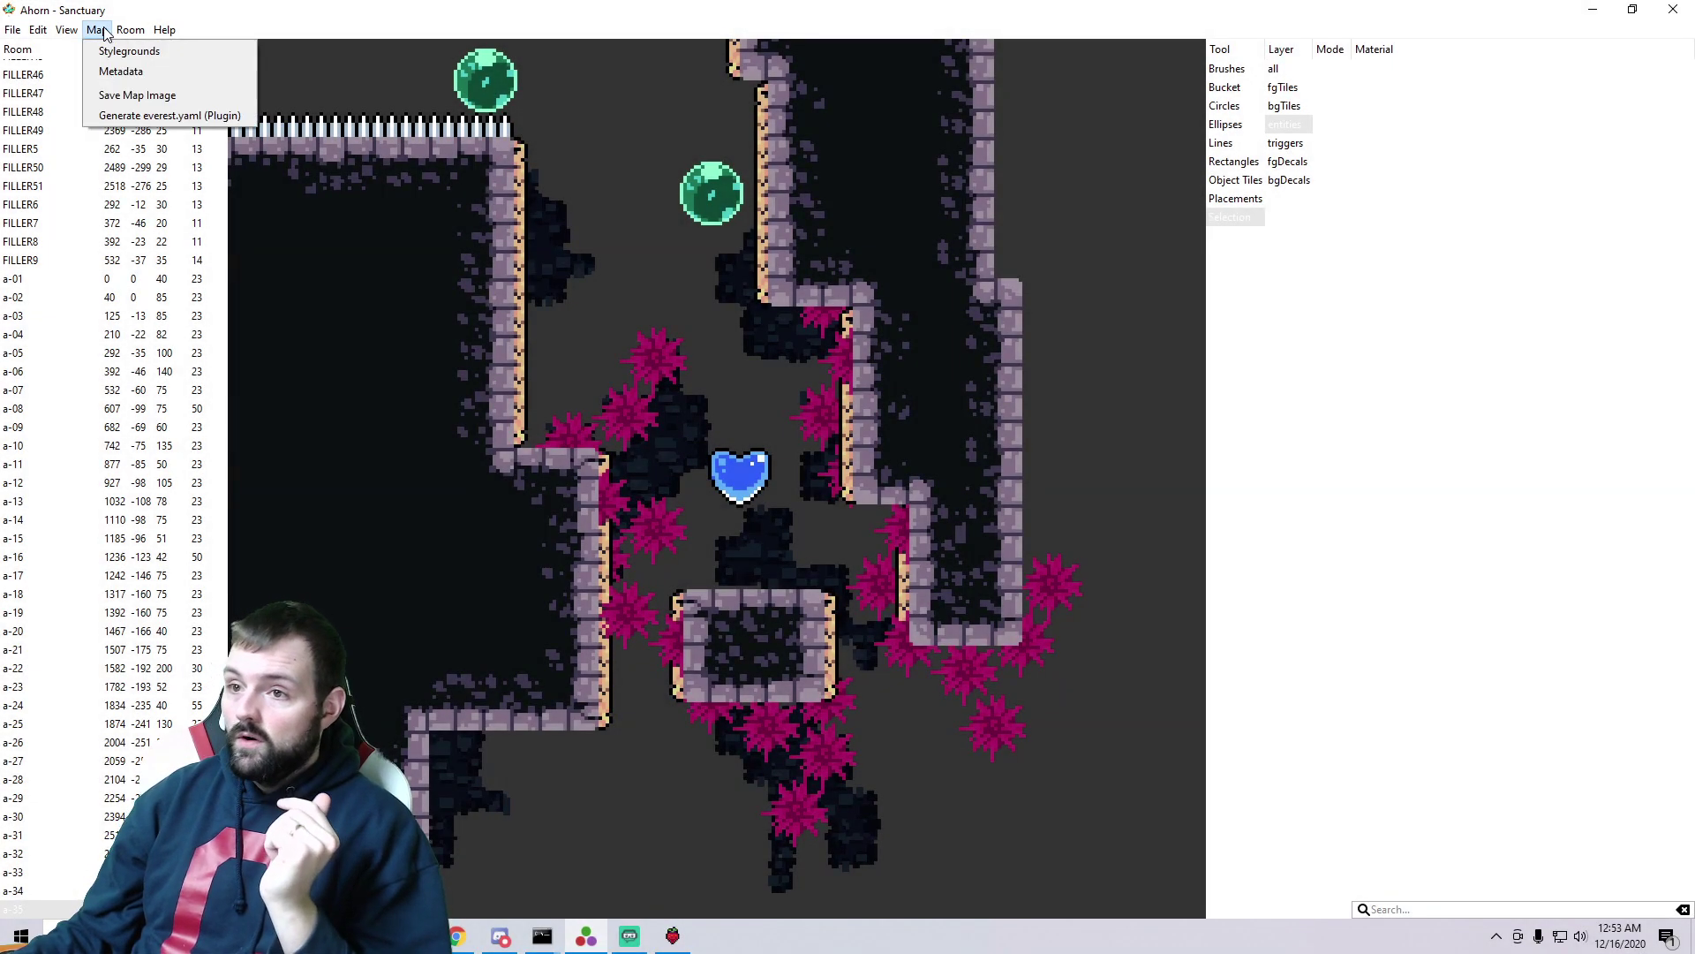
# - Change the Title Banner Icon from areas/oldsite to areas/temple in Map Metadata and apply it
pyautogui.click(115, 72)
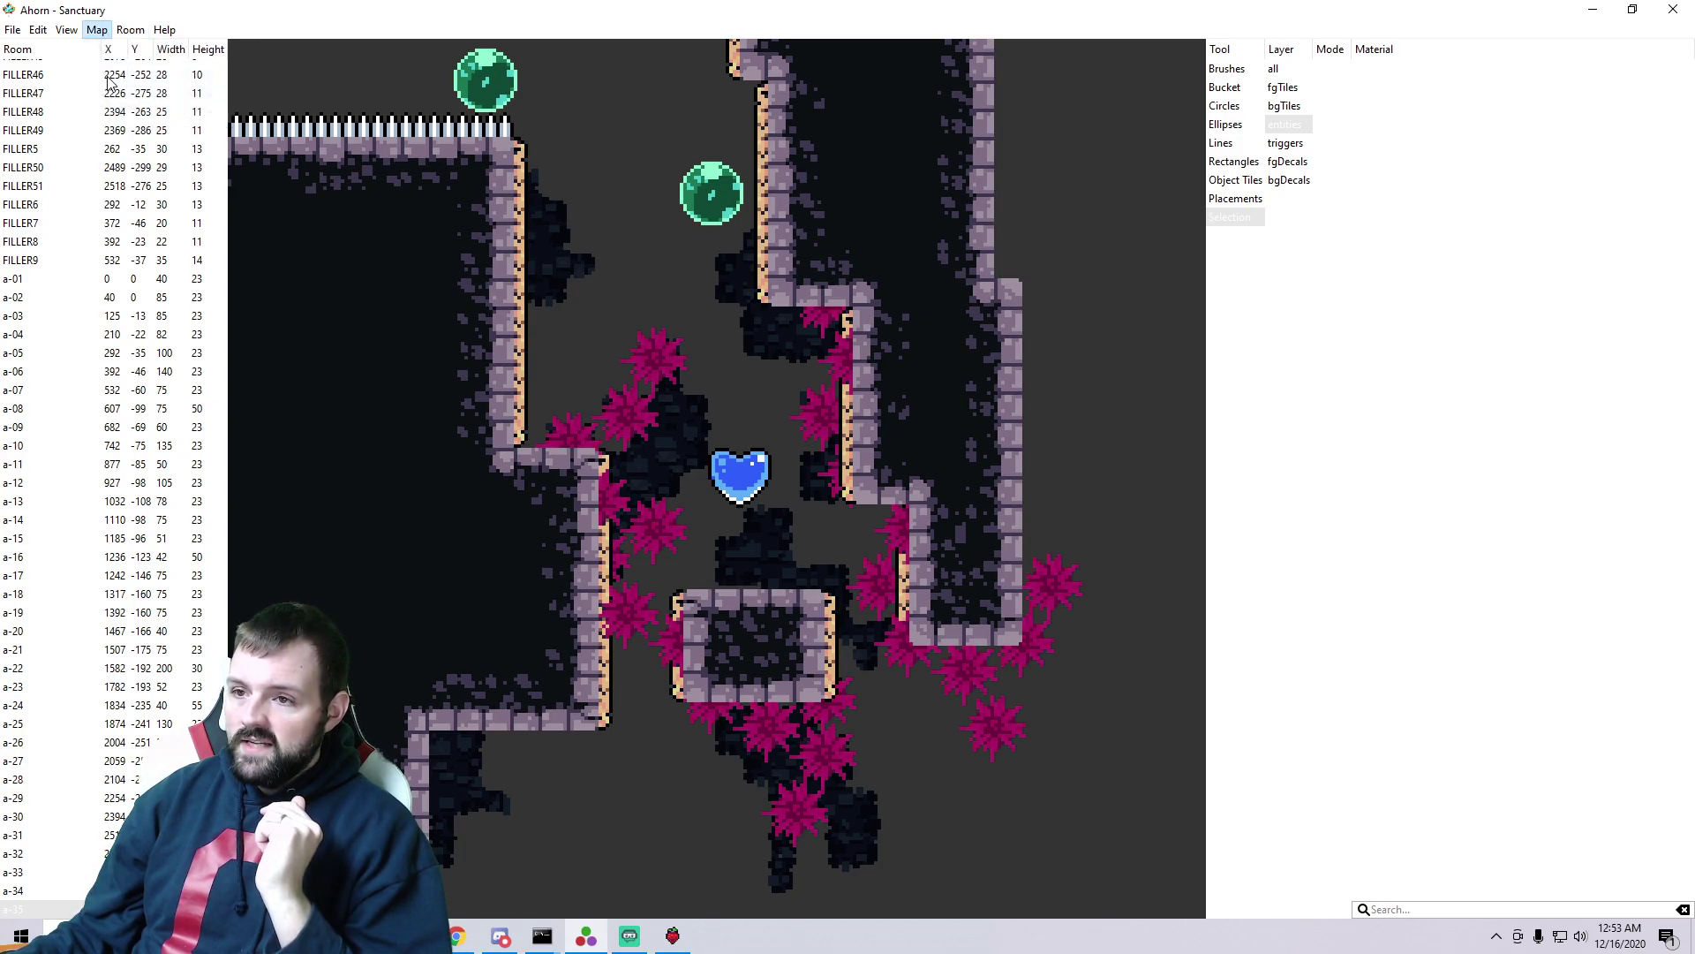
pyautogui.moveTo(363, 92); pyautogui.dragTo(771, 204)
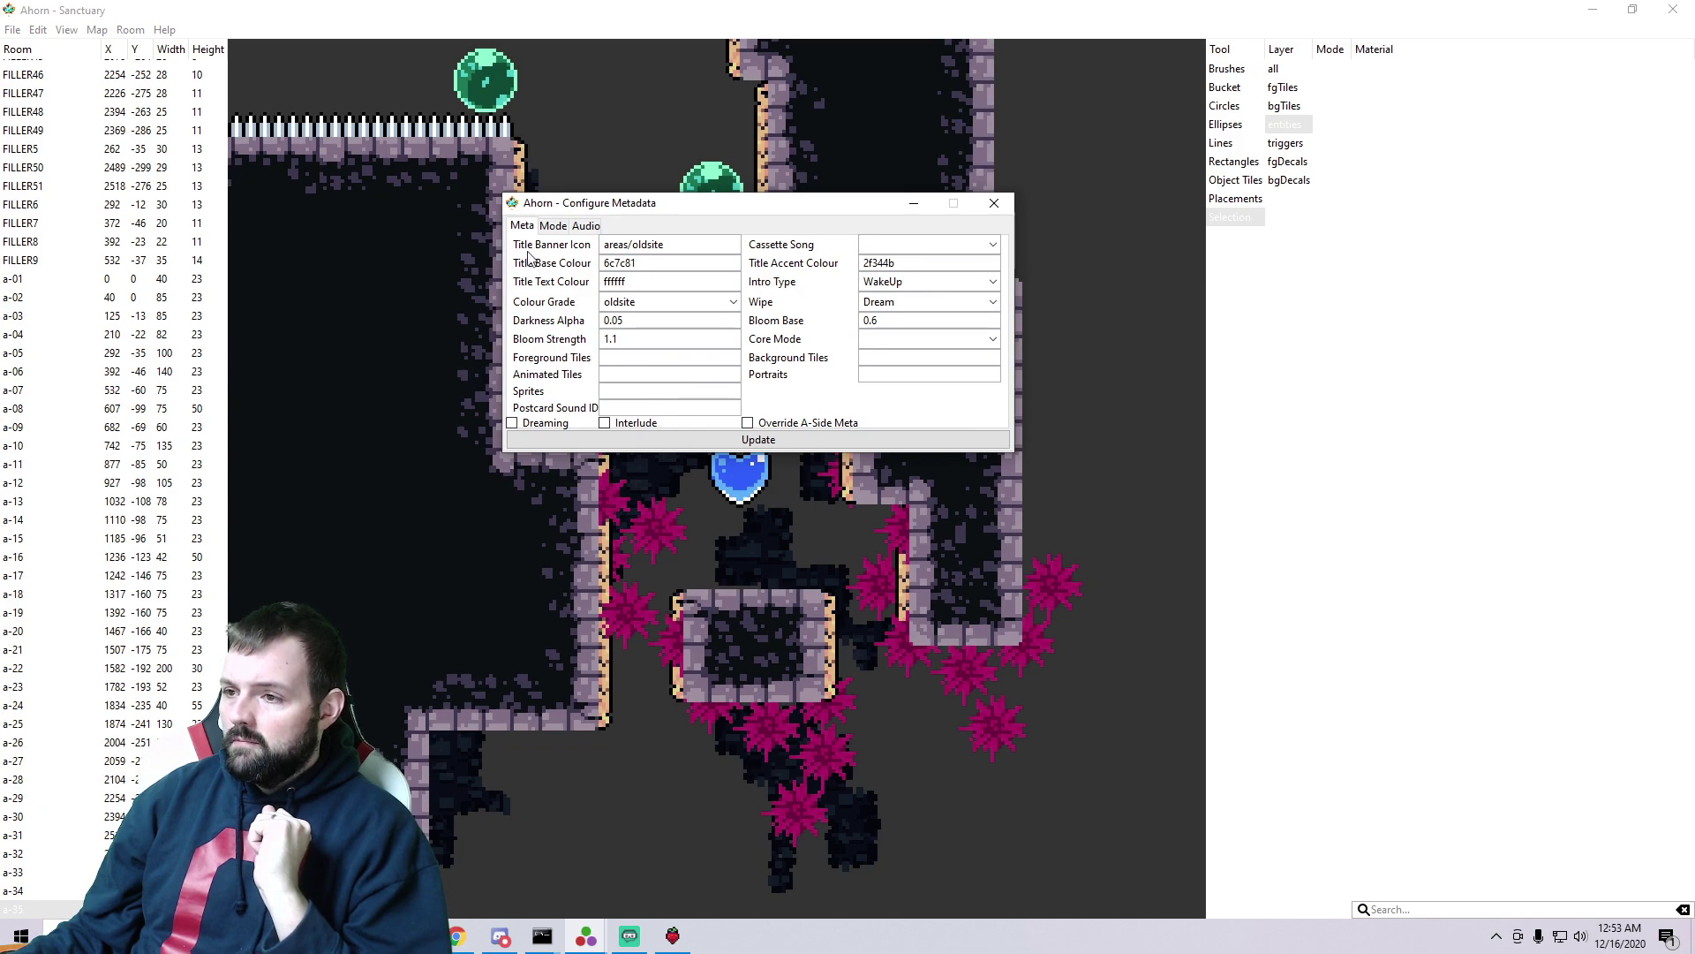
pyautogui.moveTo(529, 257)
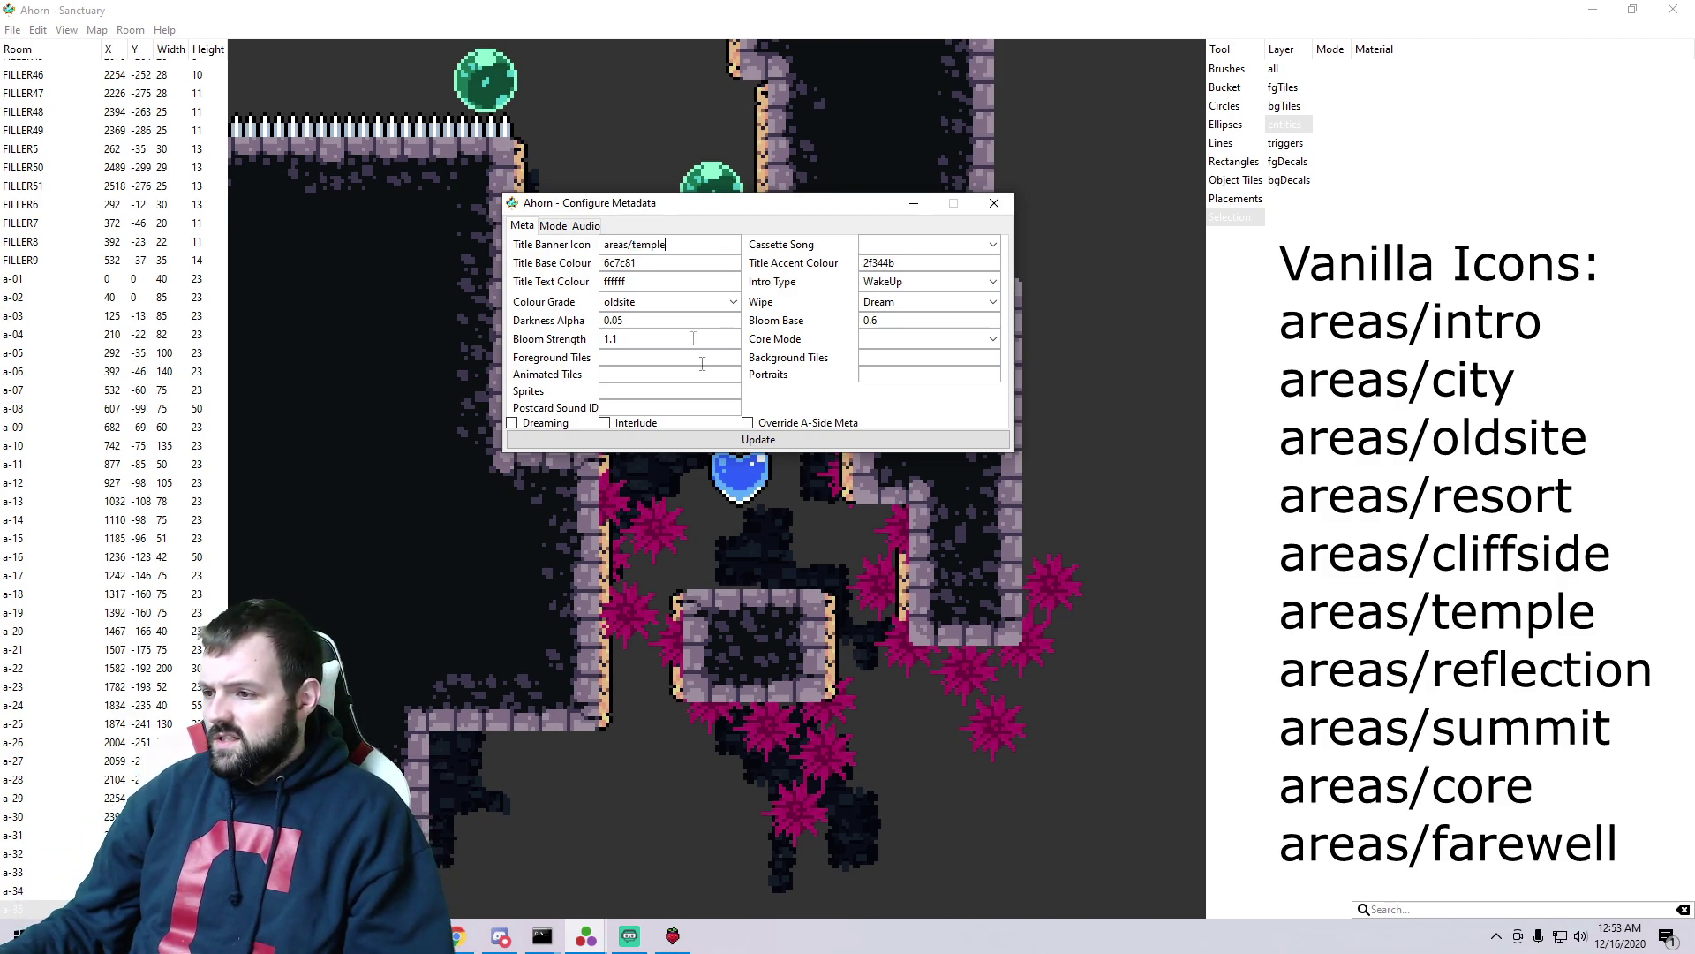
pyautogui.click(758, 439)
pyautogui.click(994, 202)
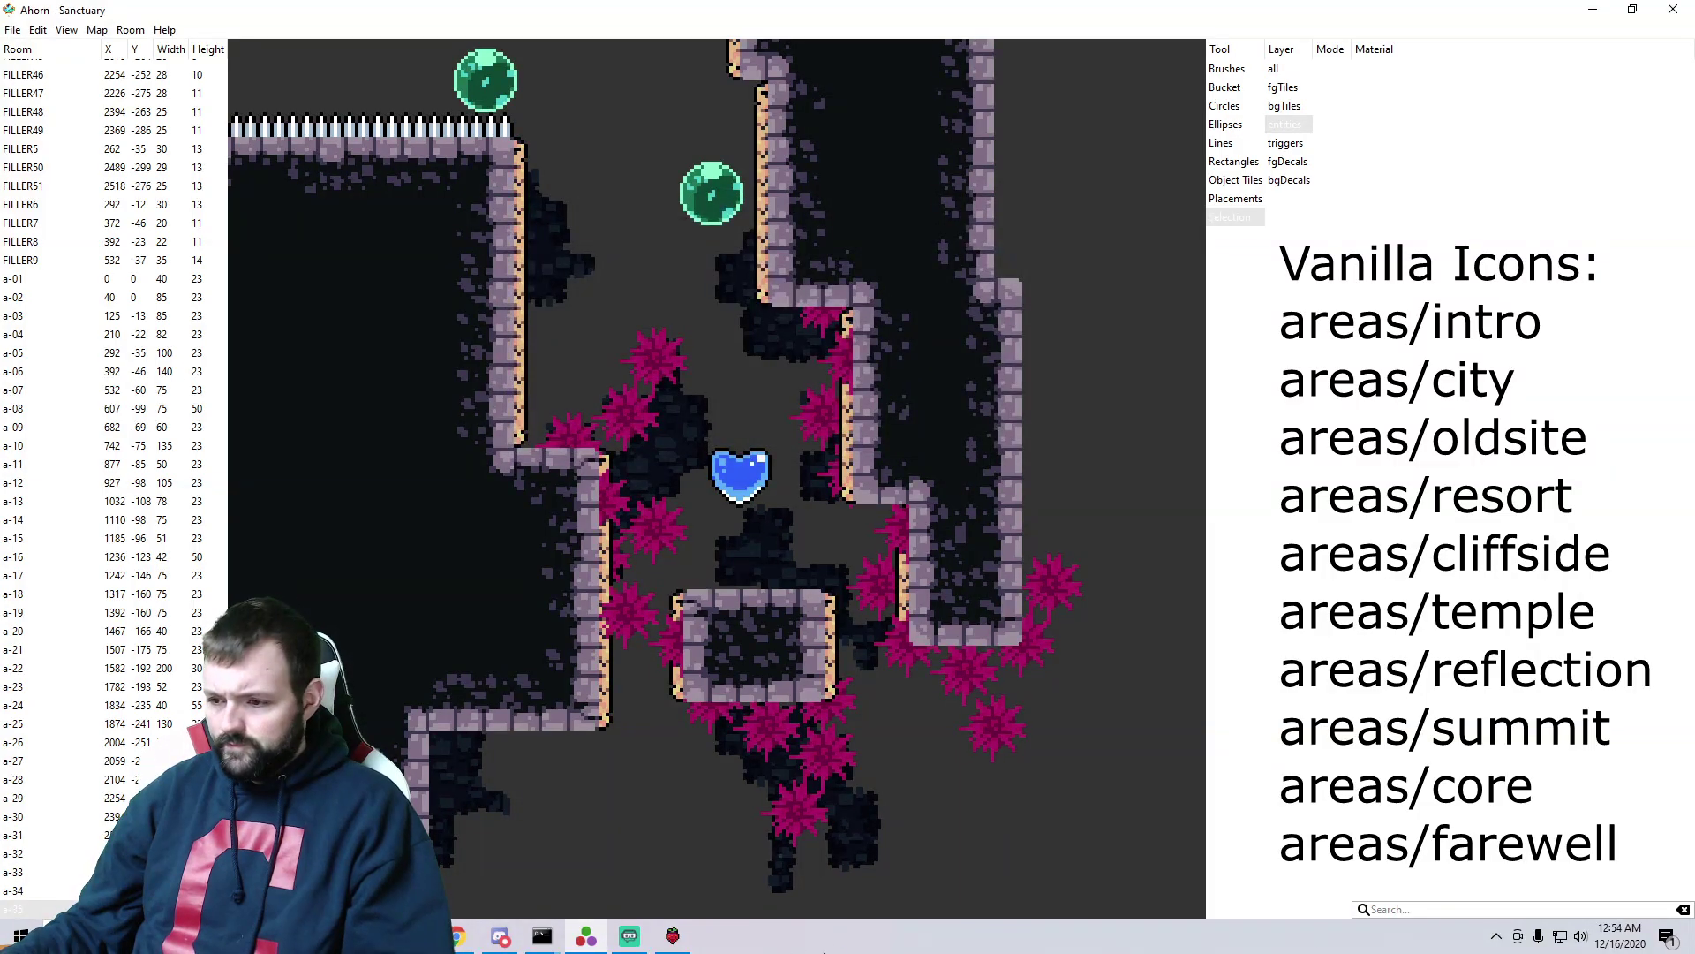
# - Confirm in Celeste that Ferocious Sanctuary's chapter panel shows the temple icon, then return to Ahorn
pyautogui.click(672, 935)
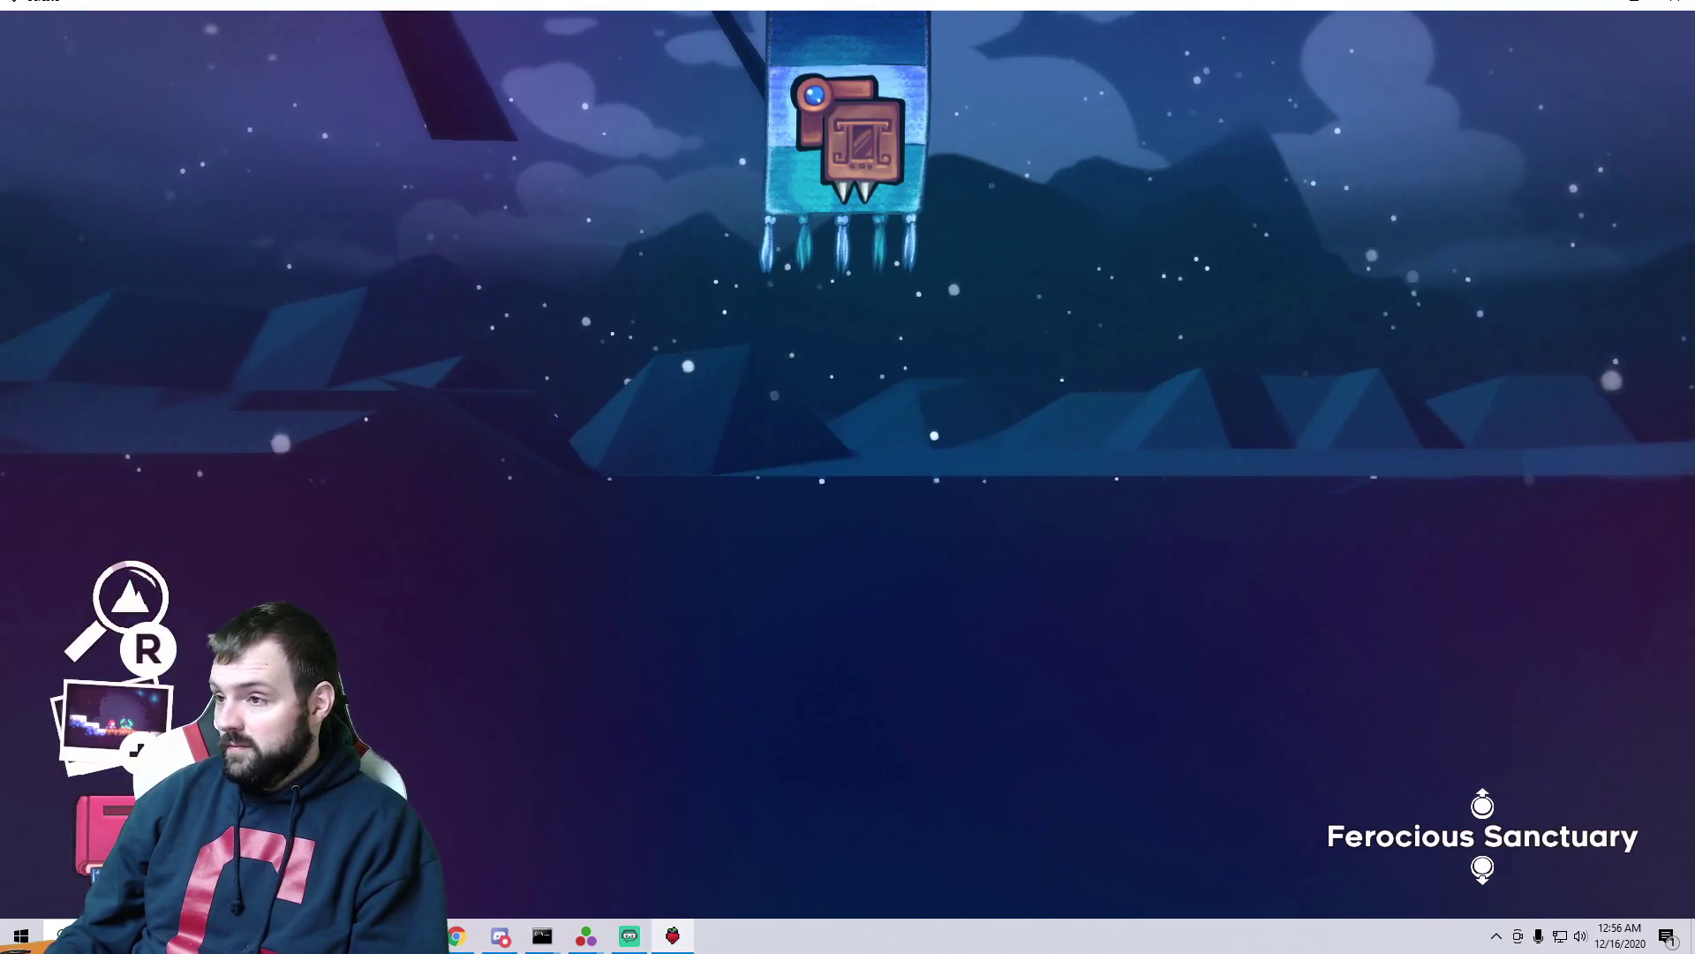
pyautogui.press('c')
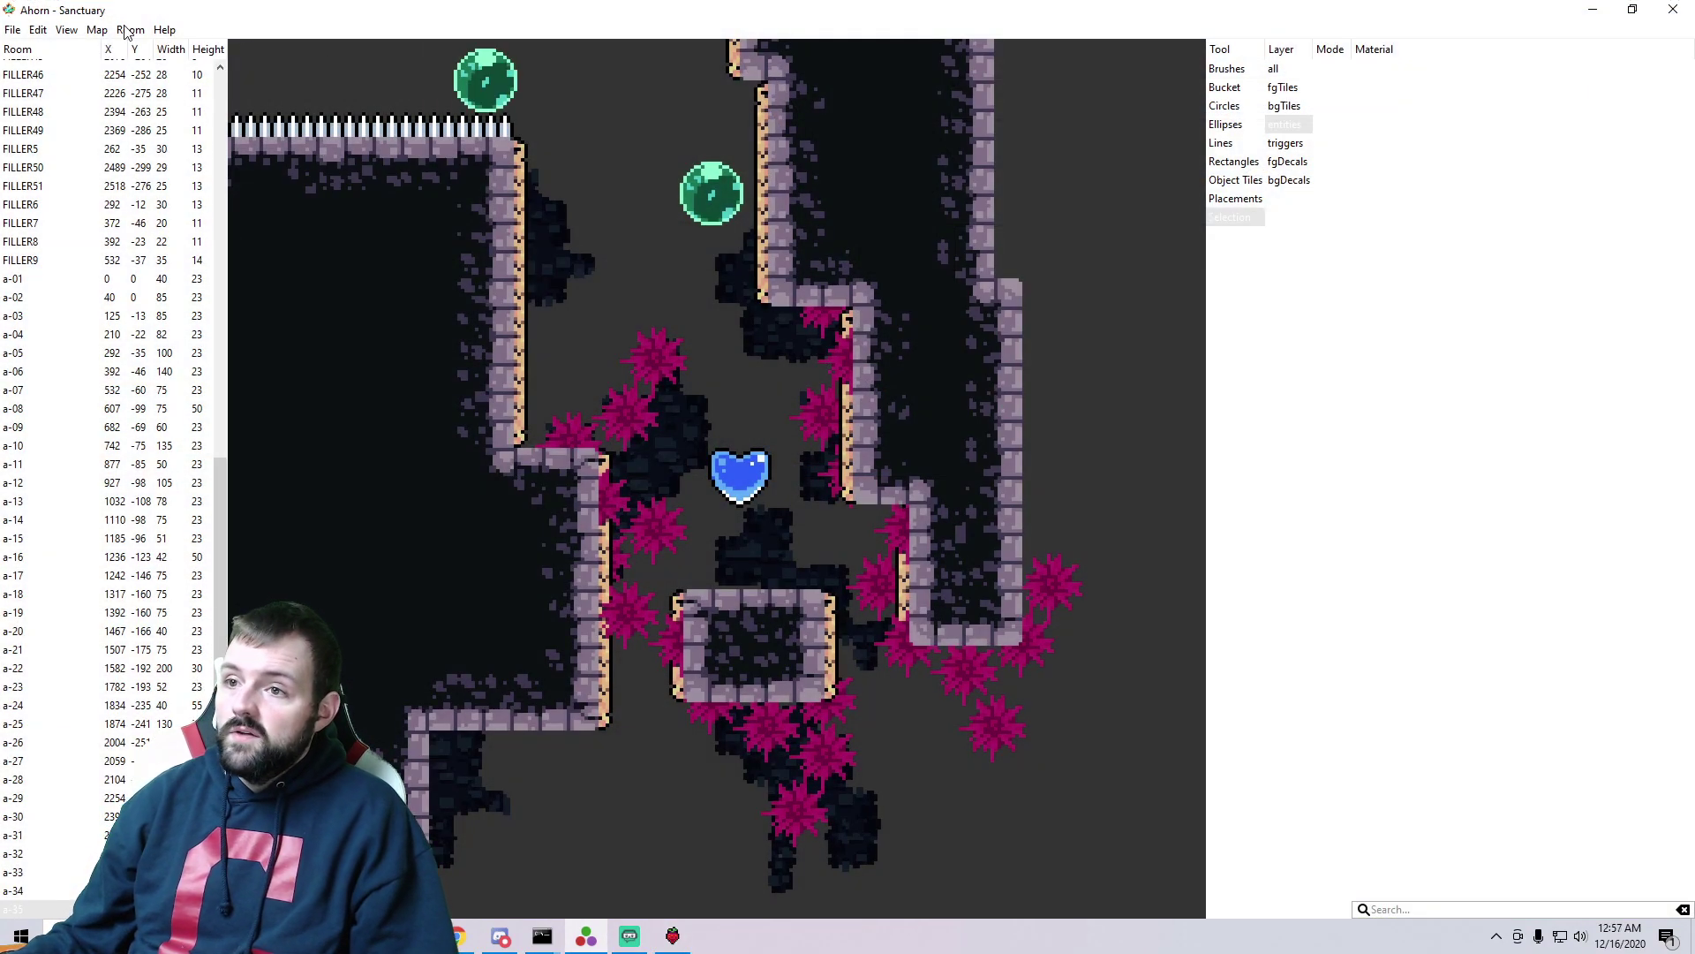
pyautogui.click(129, 29)
# - Enter 000000 as the Title Base Colour in Map Metadata and switch to Celeste to preview
pyautogui.moveTo(97, 29)
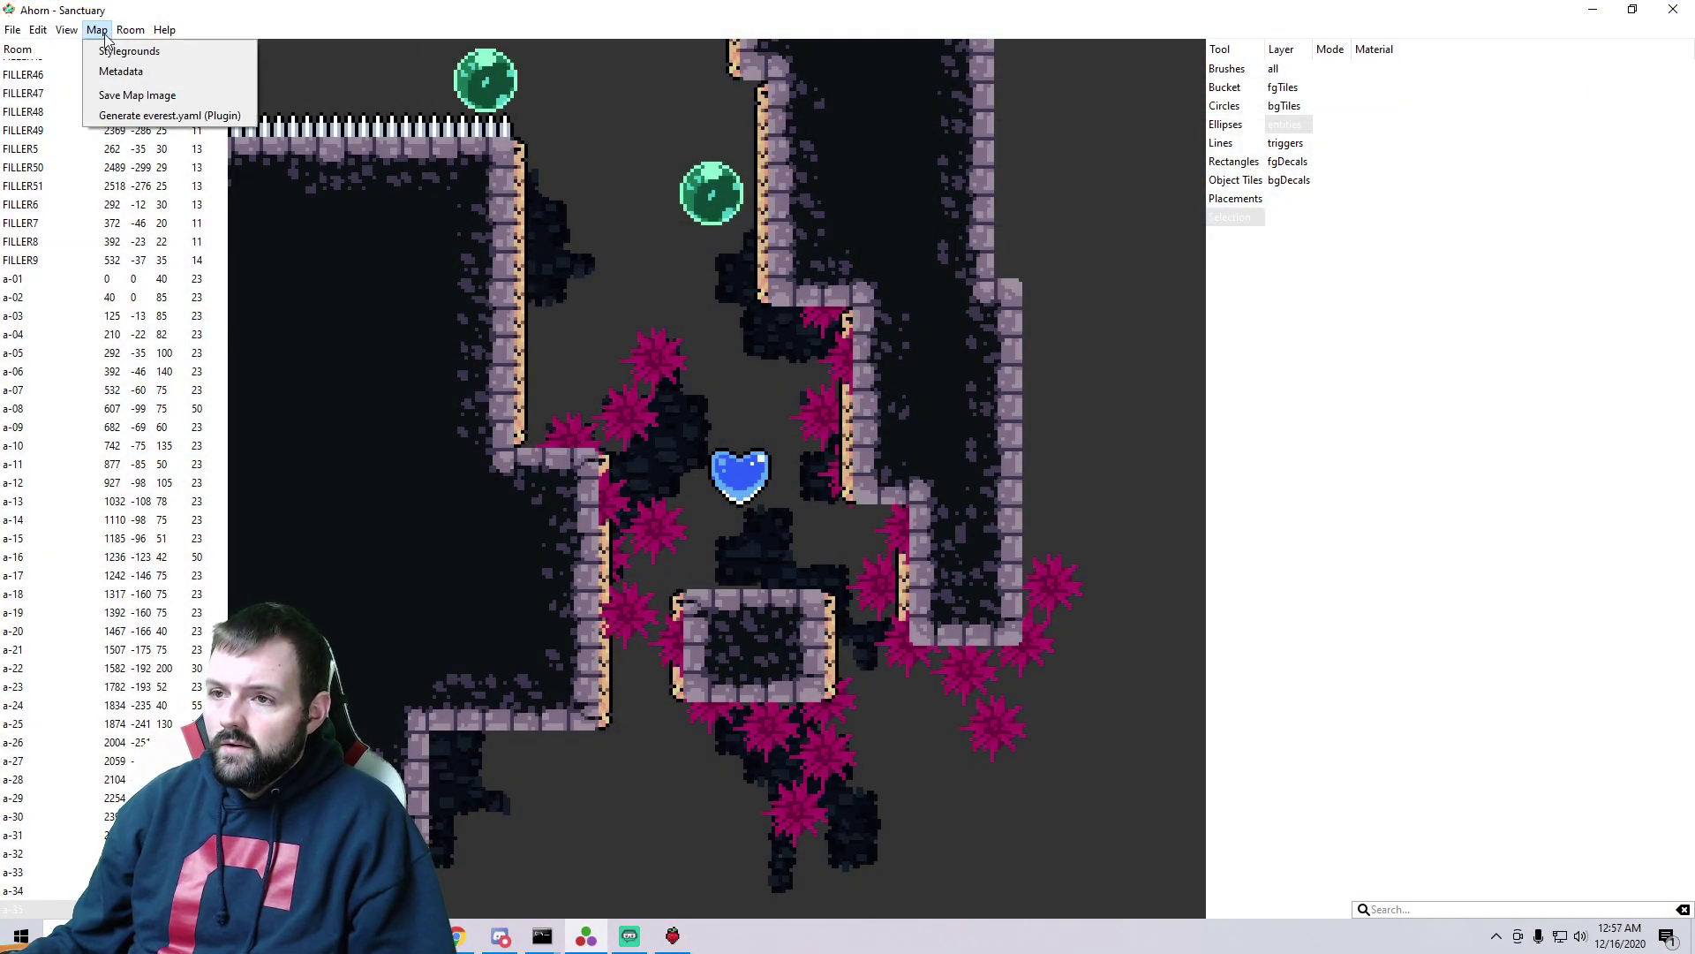
pyautogui.click(113, 73)
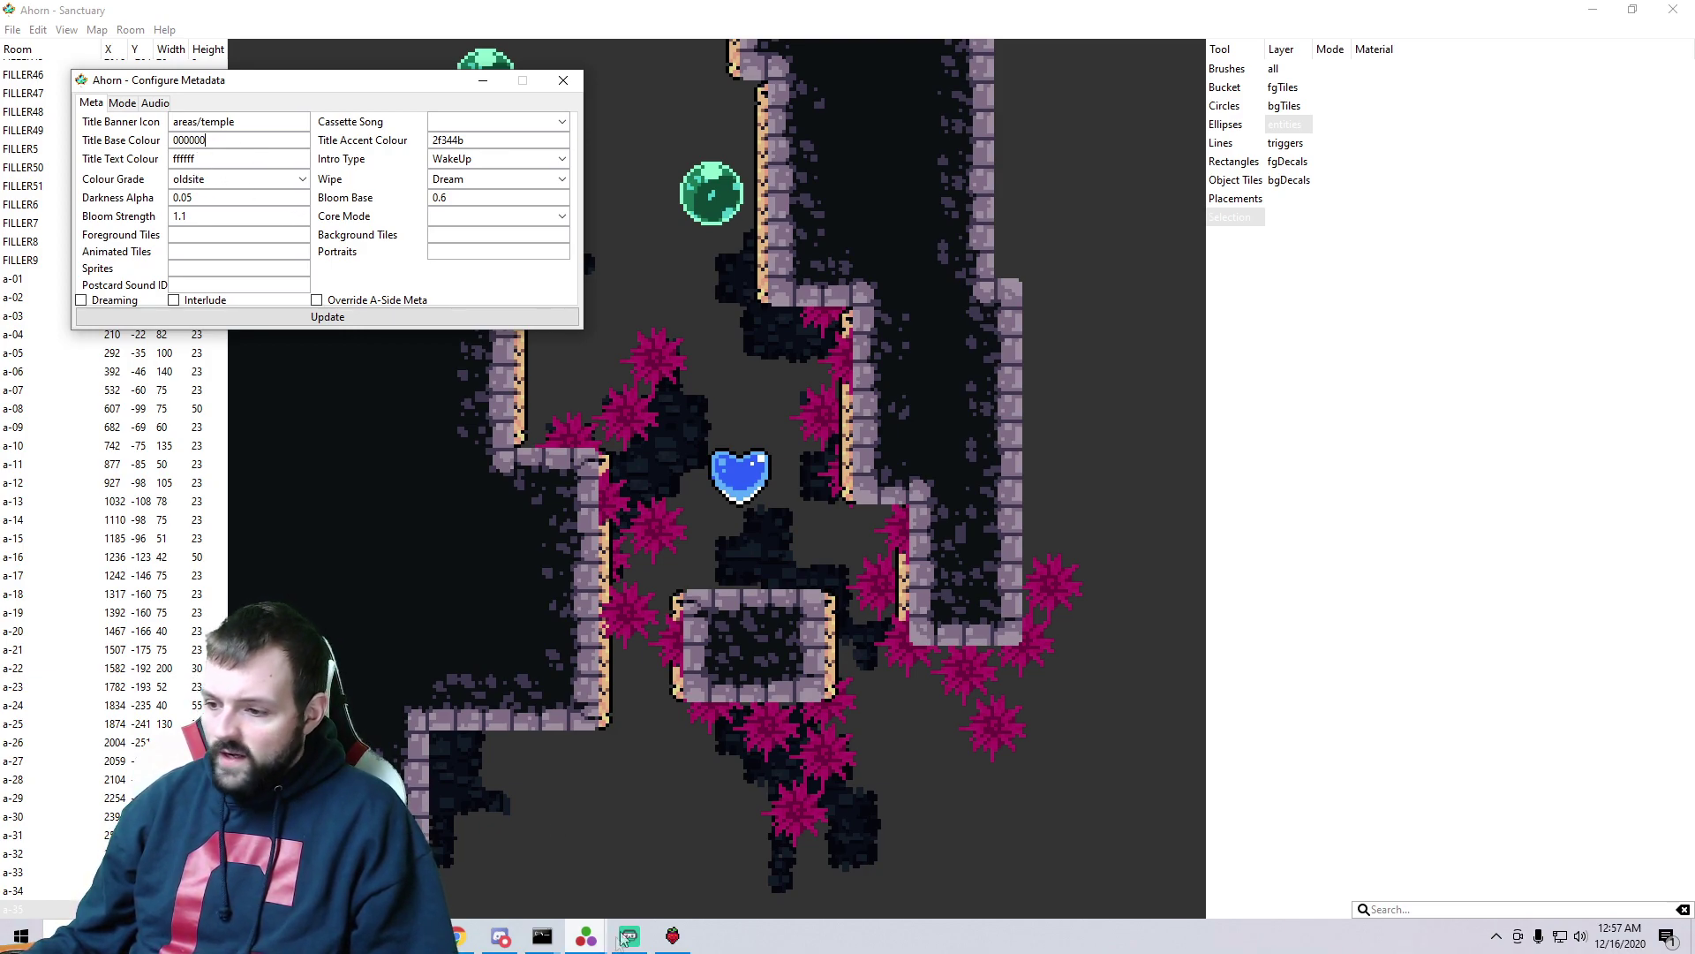
pyautogui.click(672, 936)
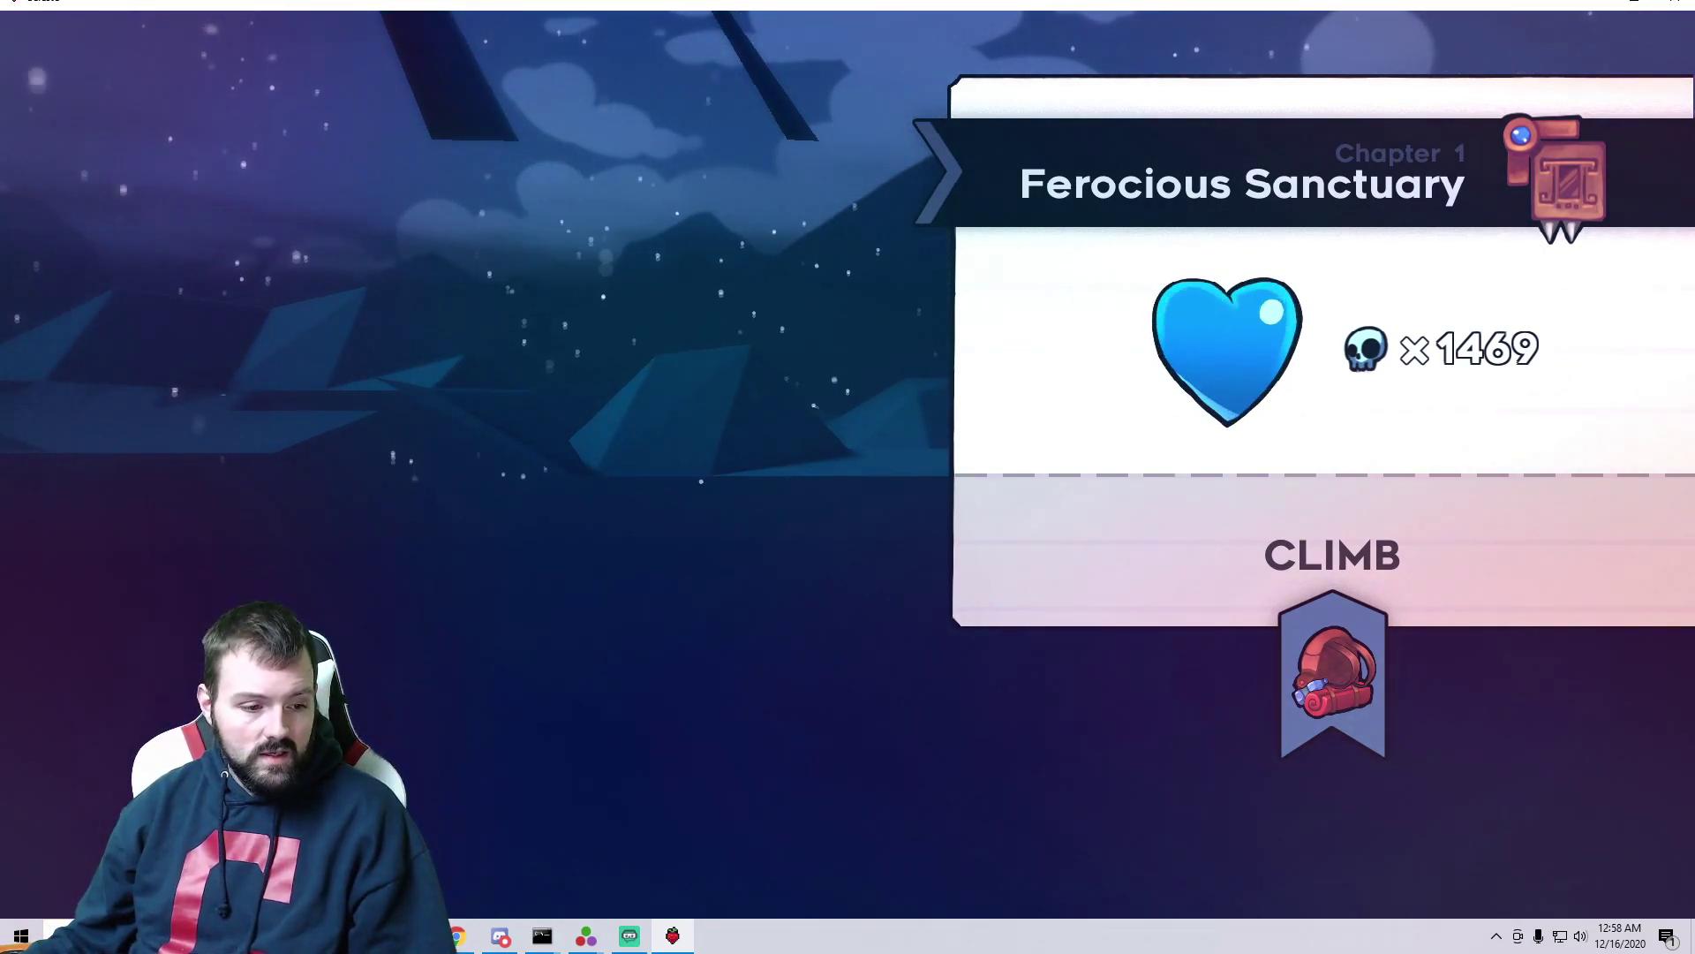
# - Set the Title Accent Colour to ffffff, recheck the chapter panel in Celeste, then return to Ahorn
pyautogui.hotkey('alt', 'Tab')
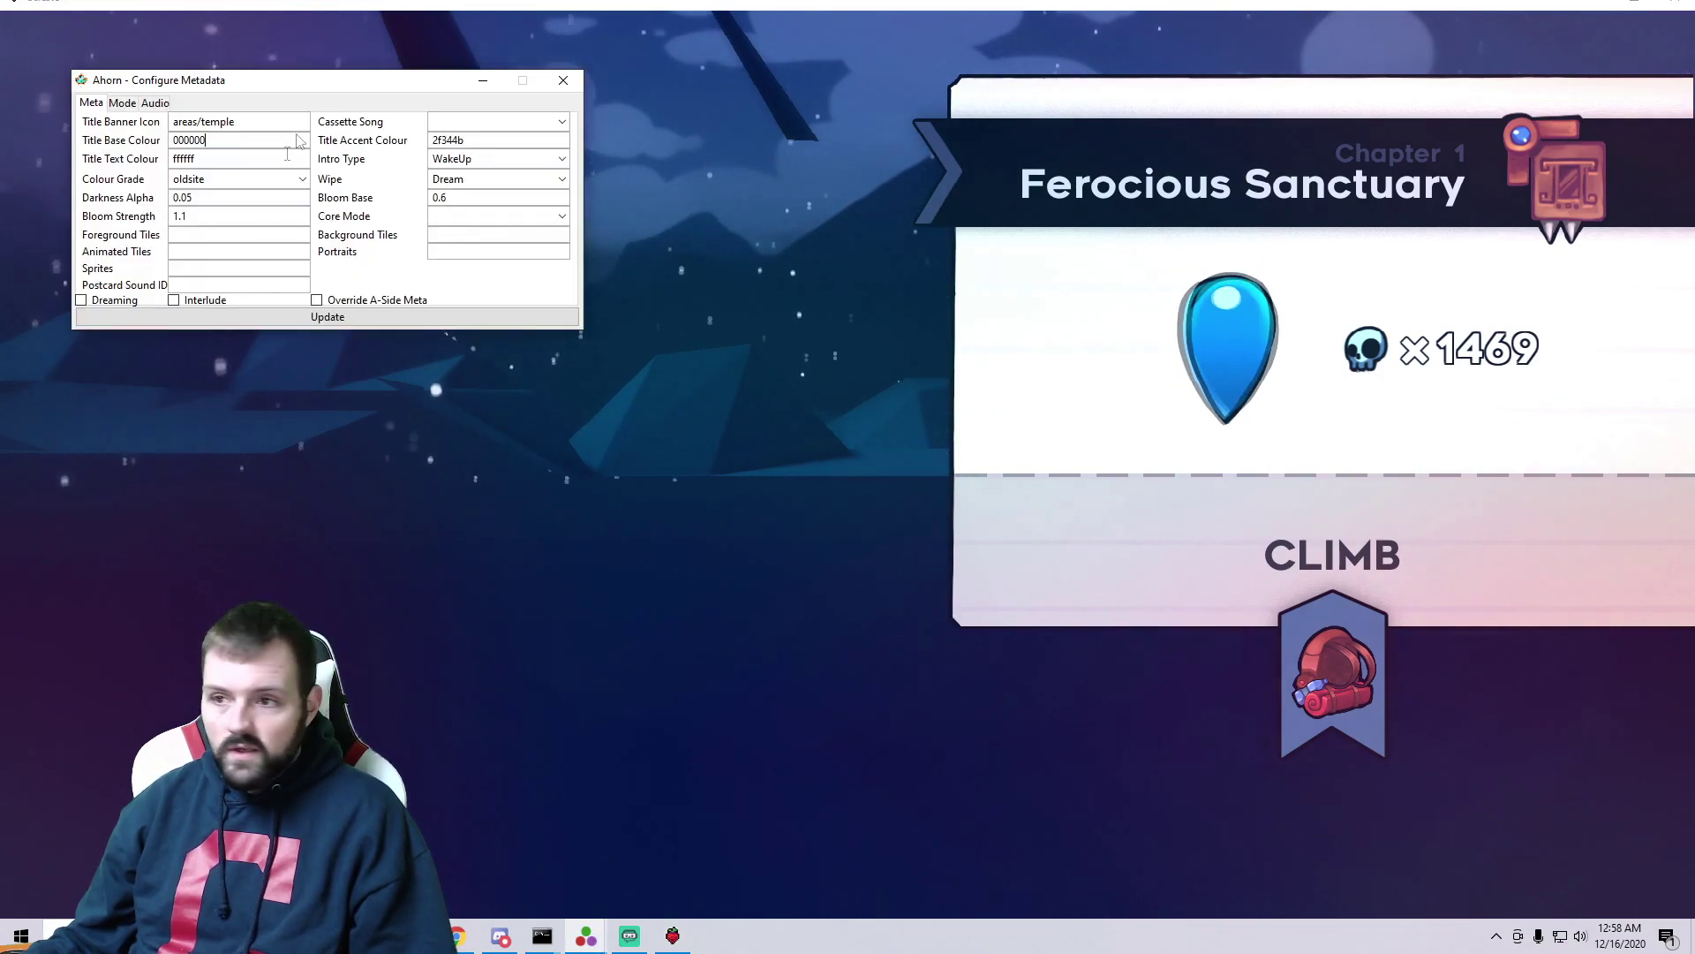
pyautogui.press('Tab')
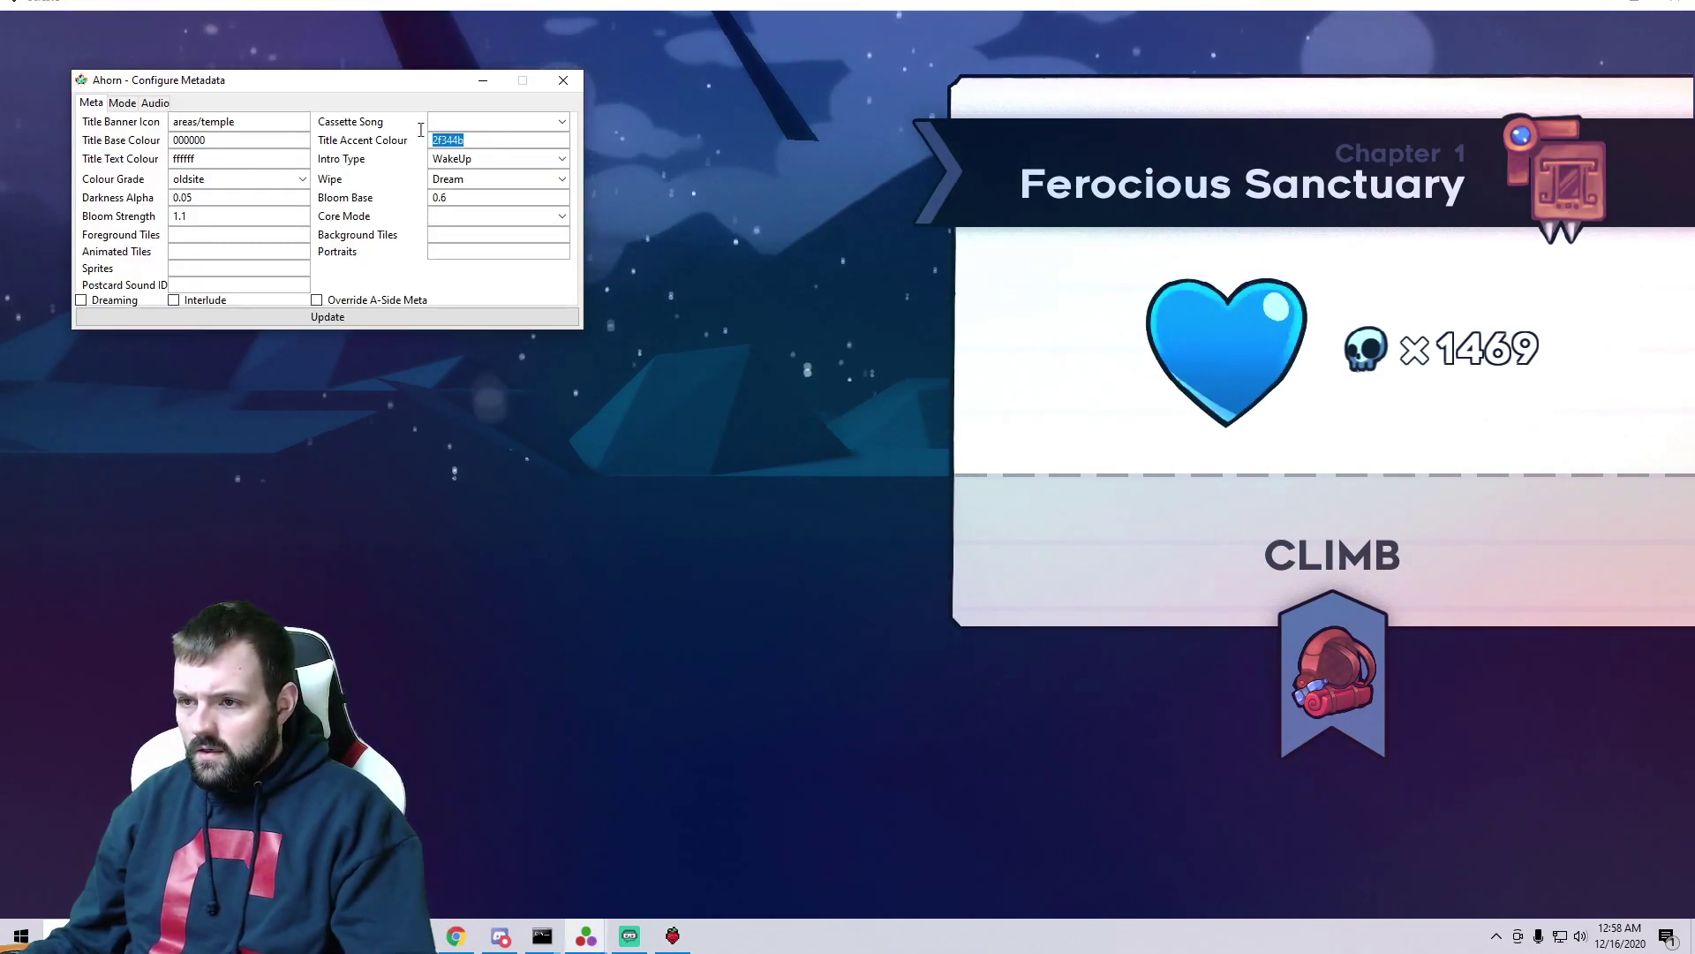
pyautogui.write('ffffff')
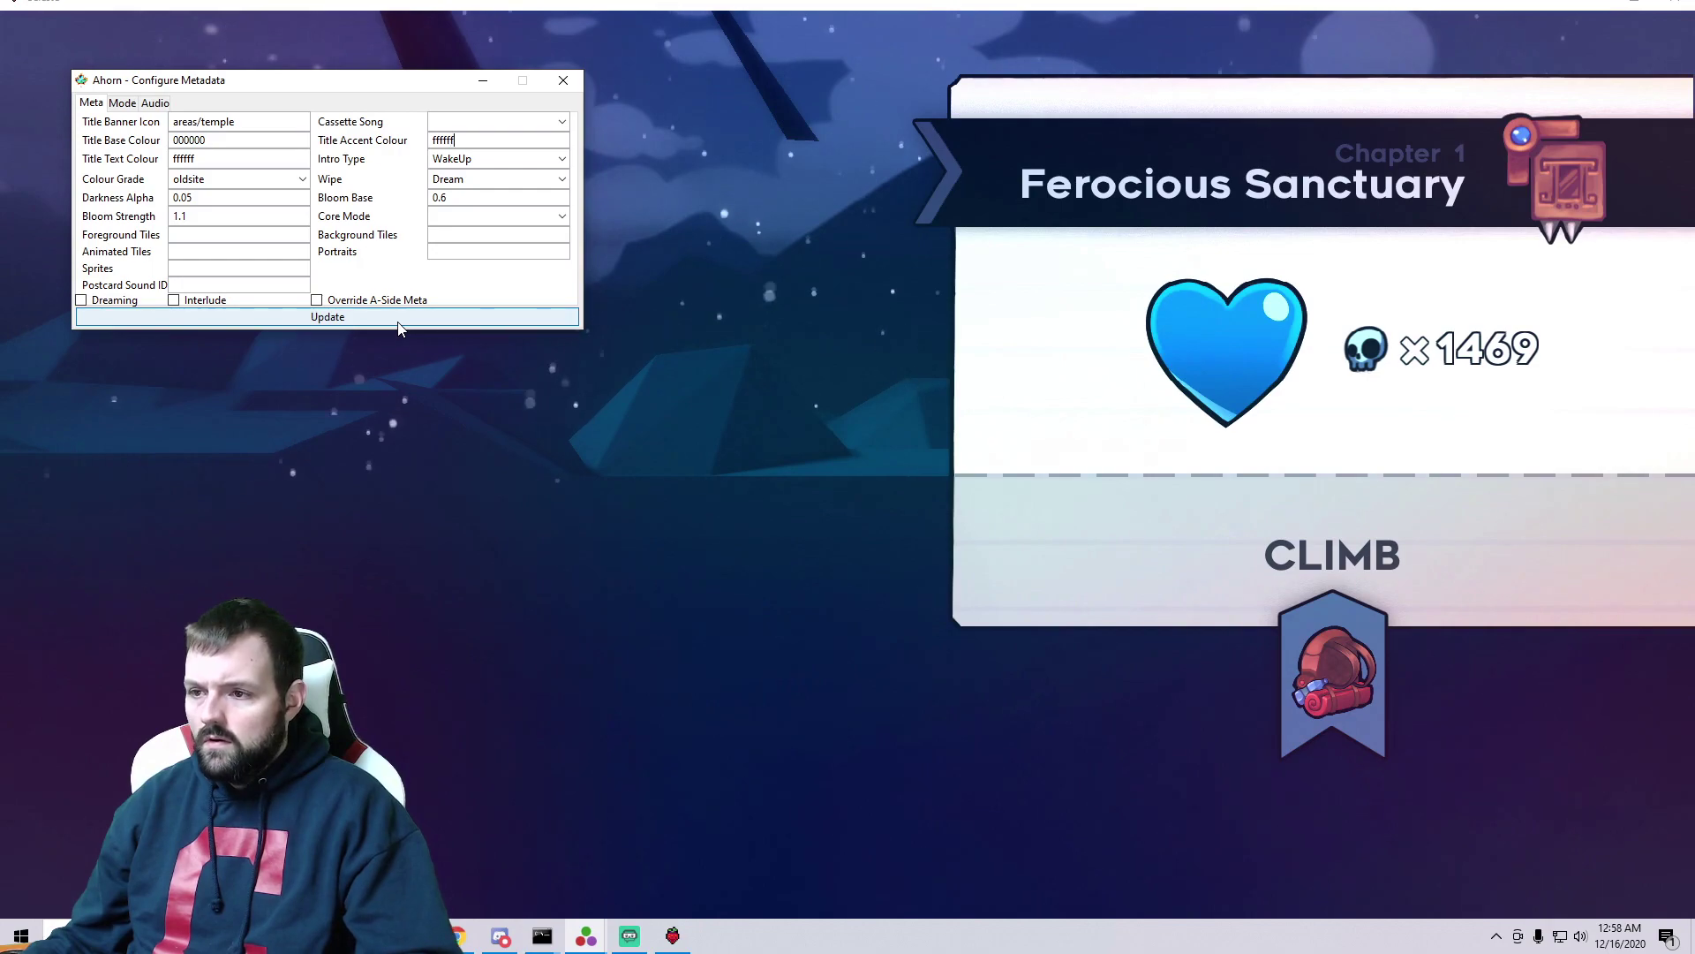
pyautogui.click(400, 325)
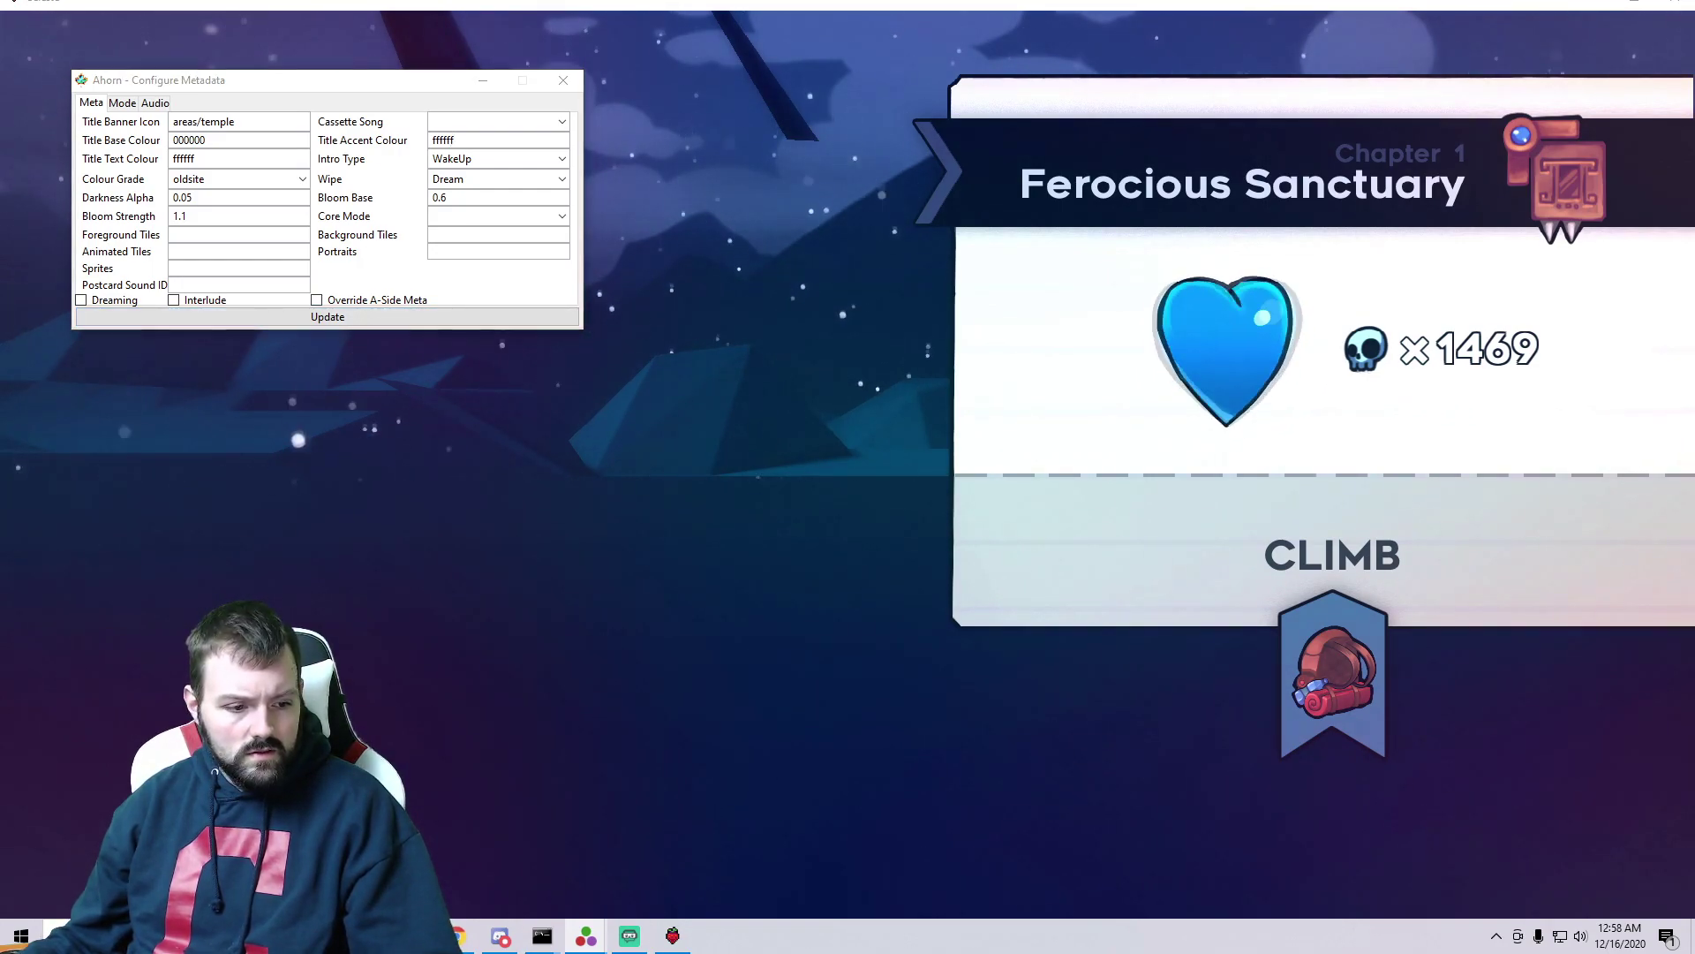
pyautogui.hotkey('alt', 'Tab')
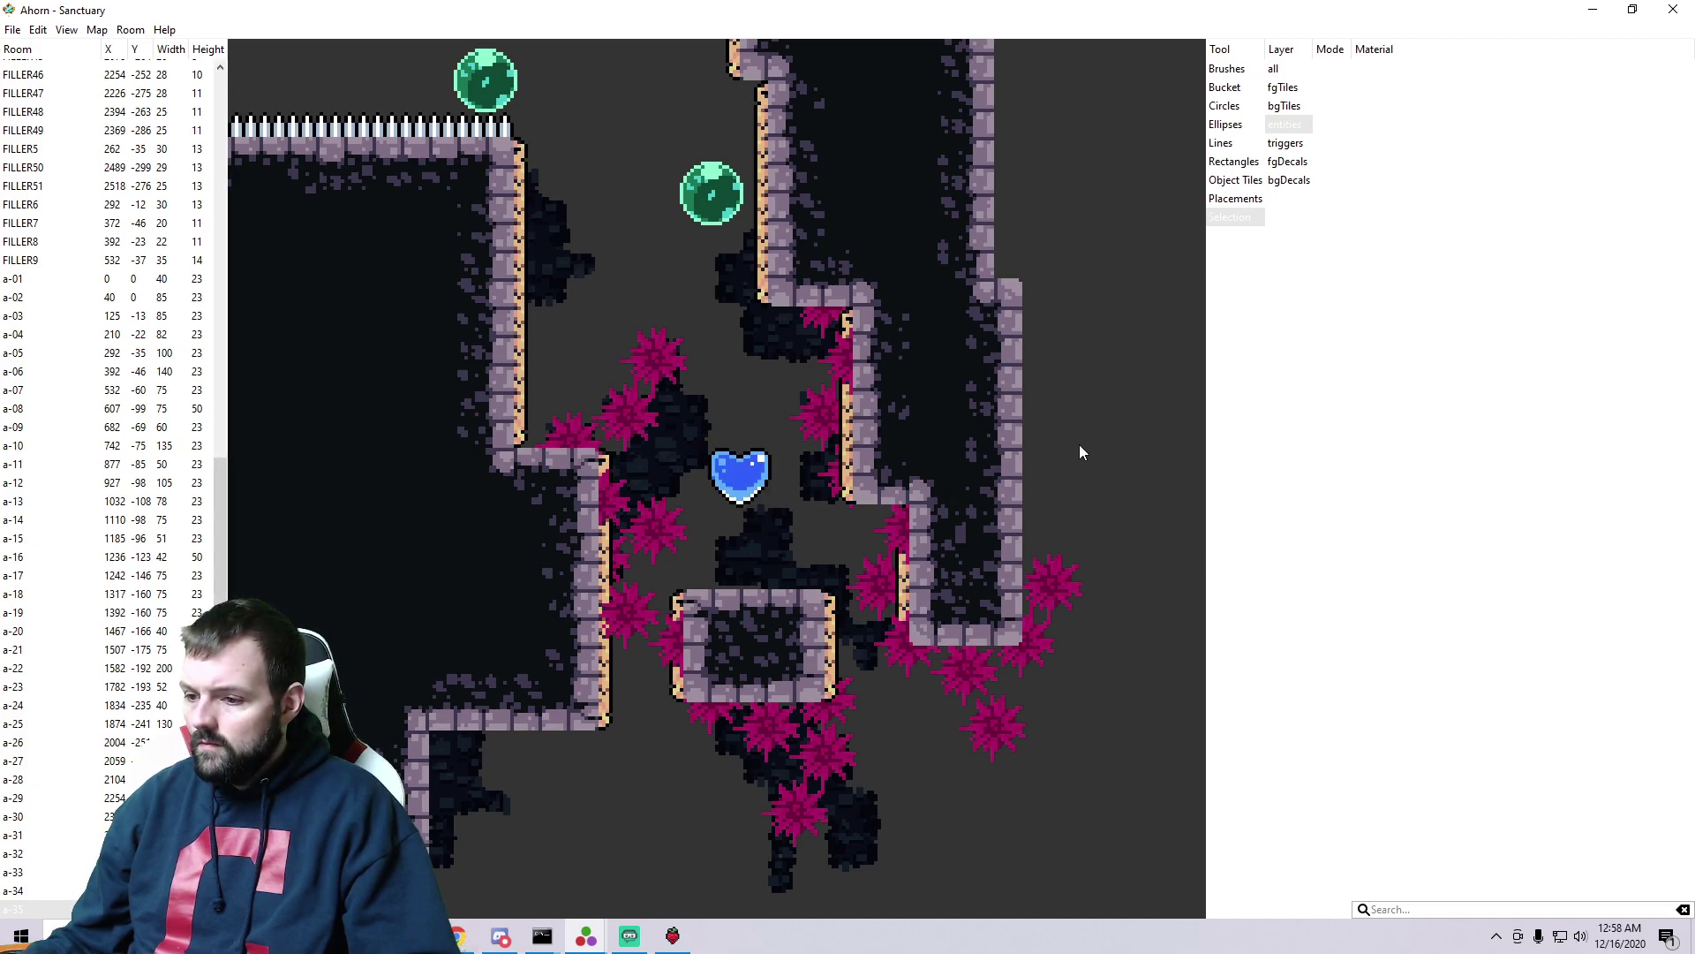
pyautogui.hotkey('alt', 'Tab')
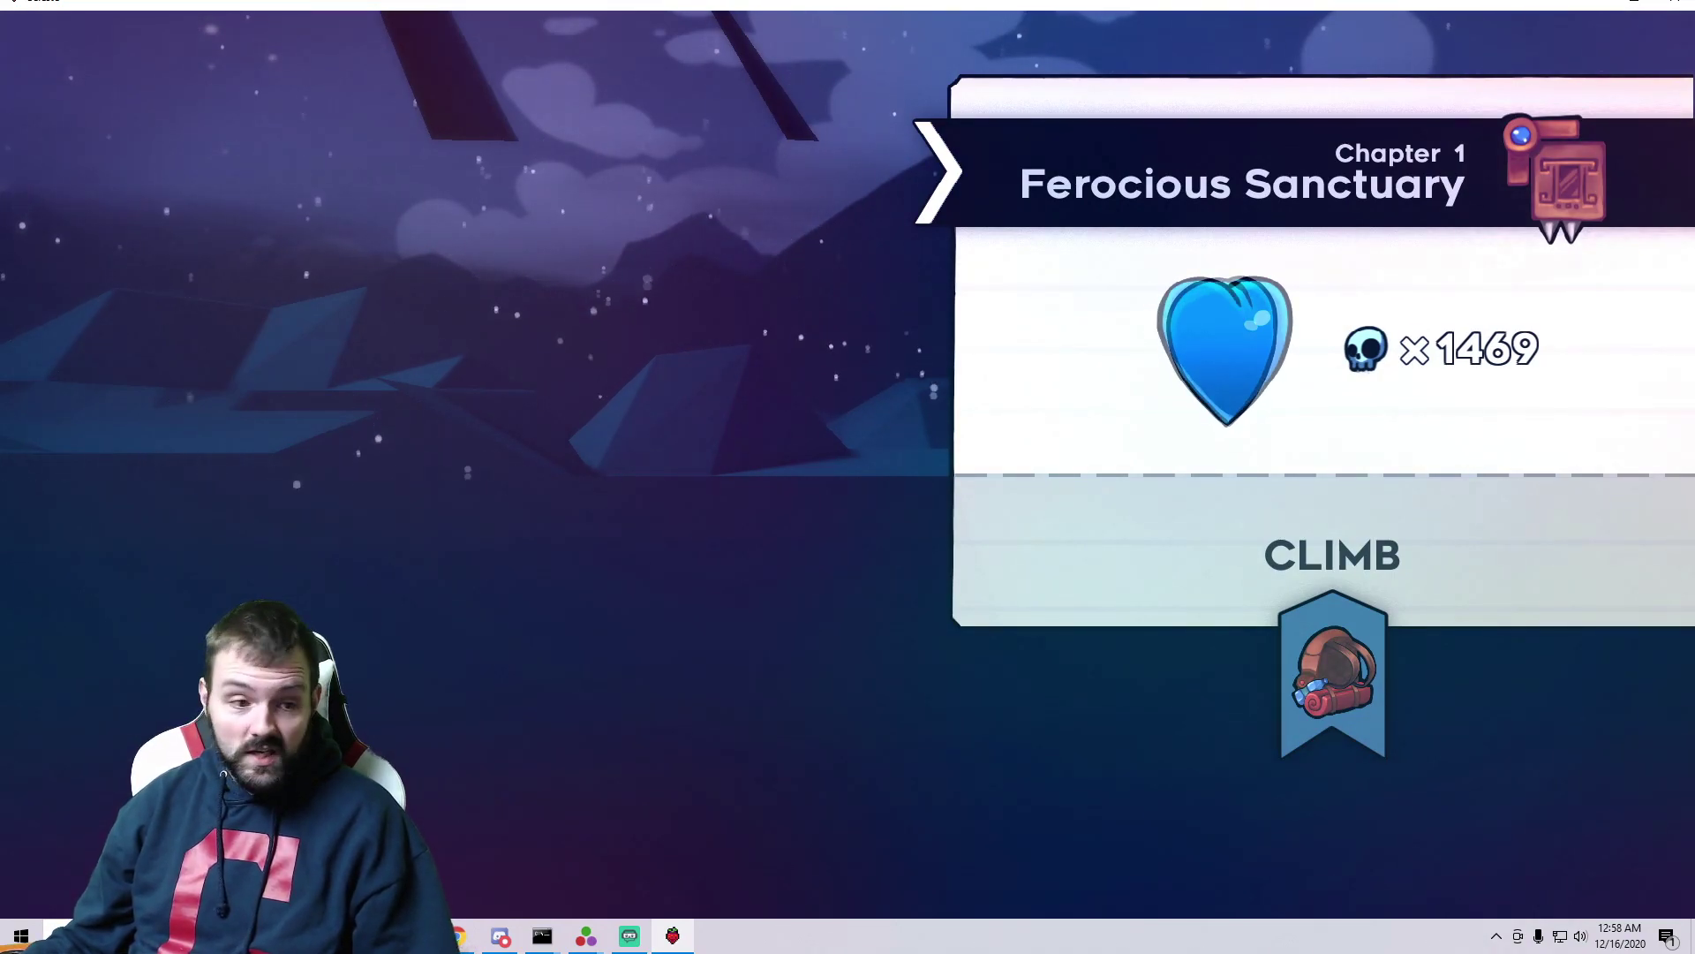
pyautogui.hotkey('alt', 'Tab')
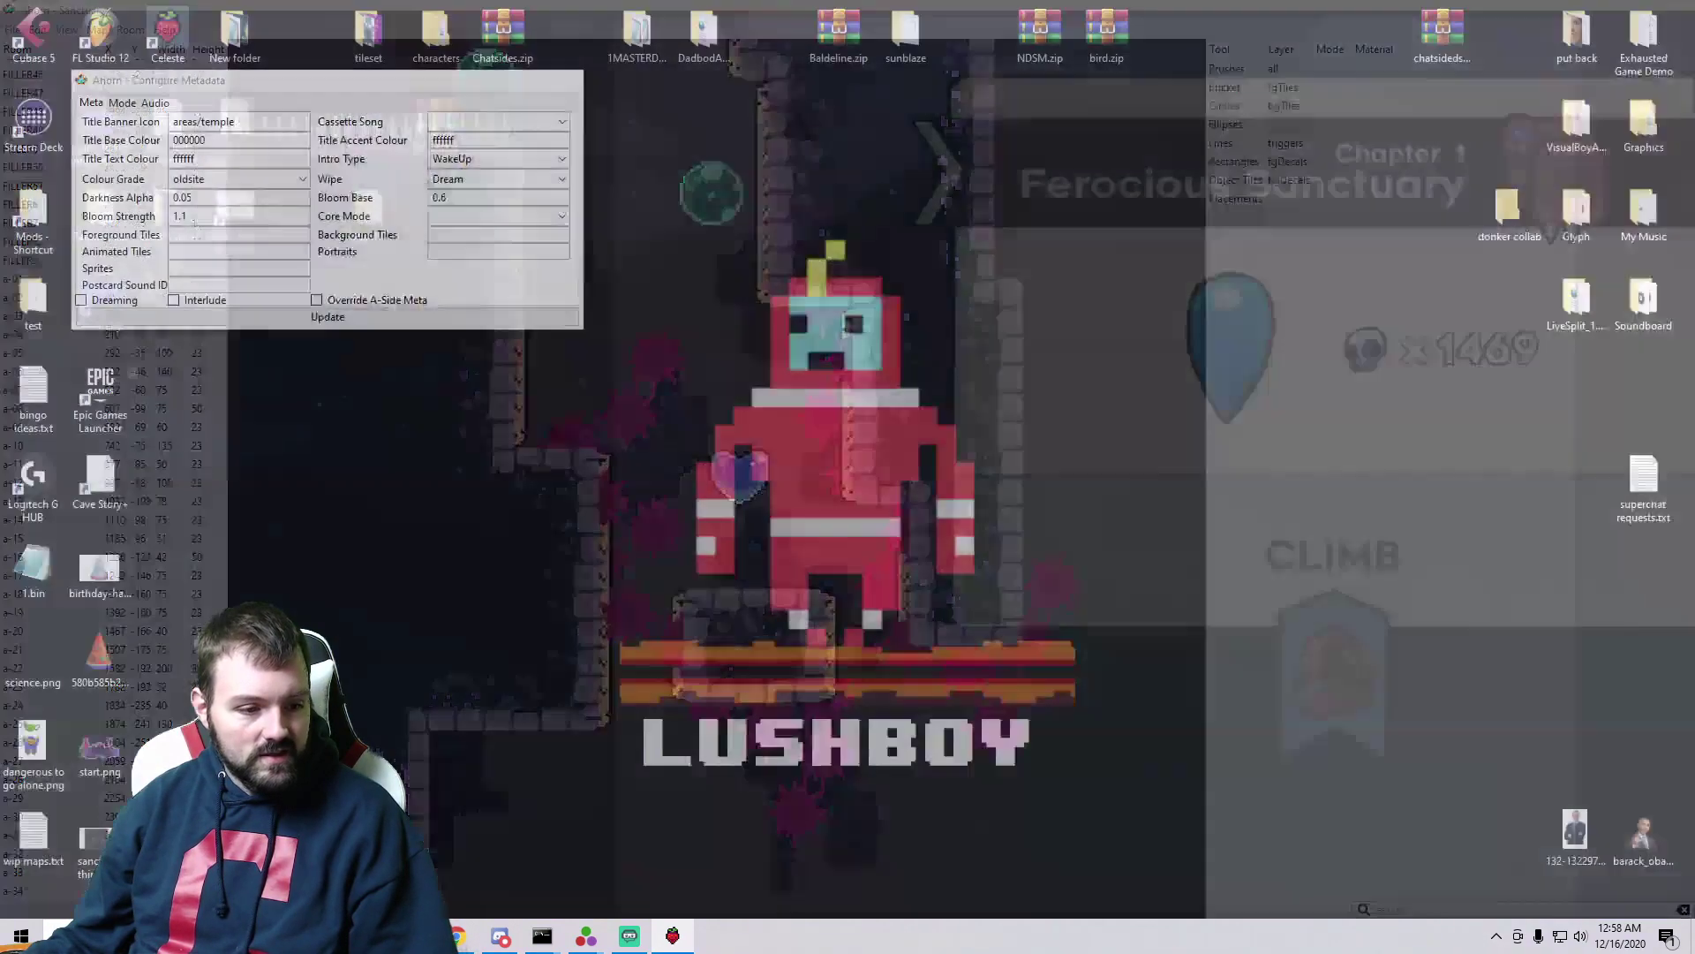
pyautogui.hotkey('alt', 'Tab')
pyautogui.hotkey('alt', 'Tab')
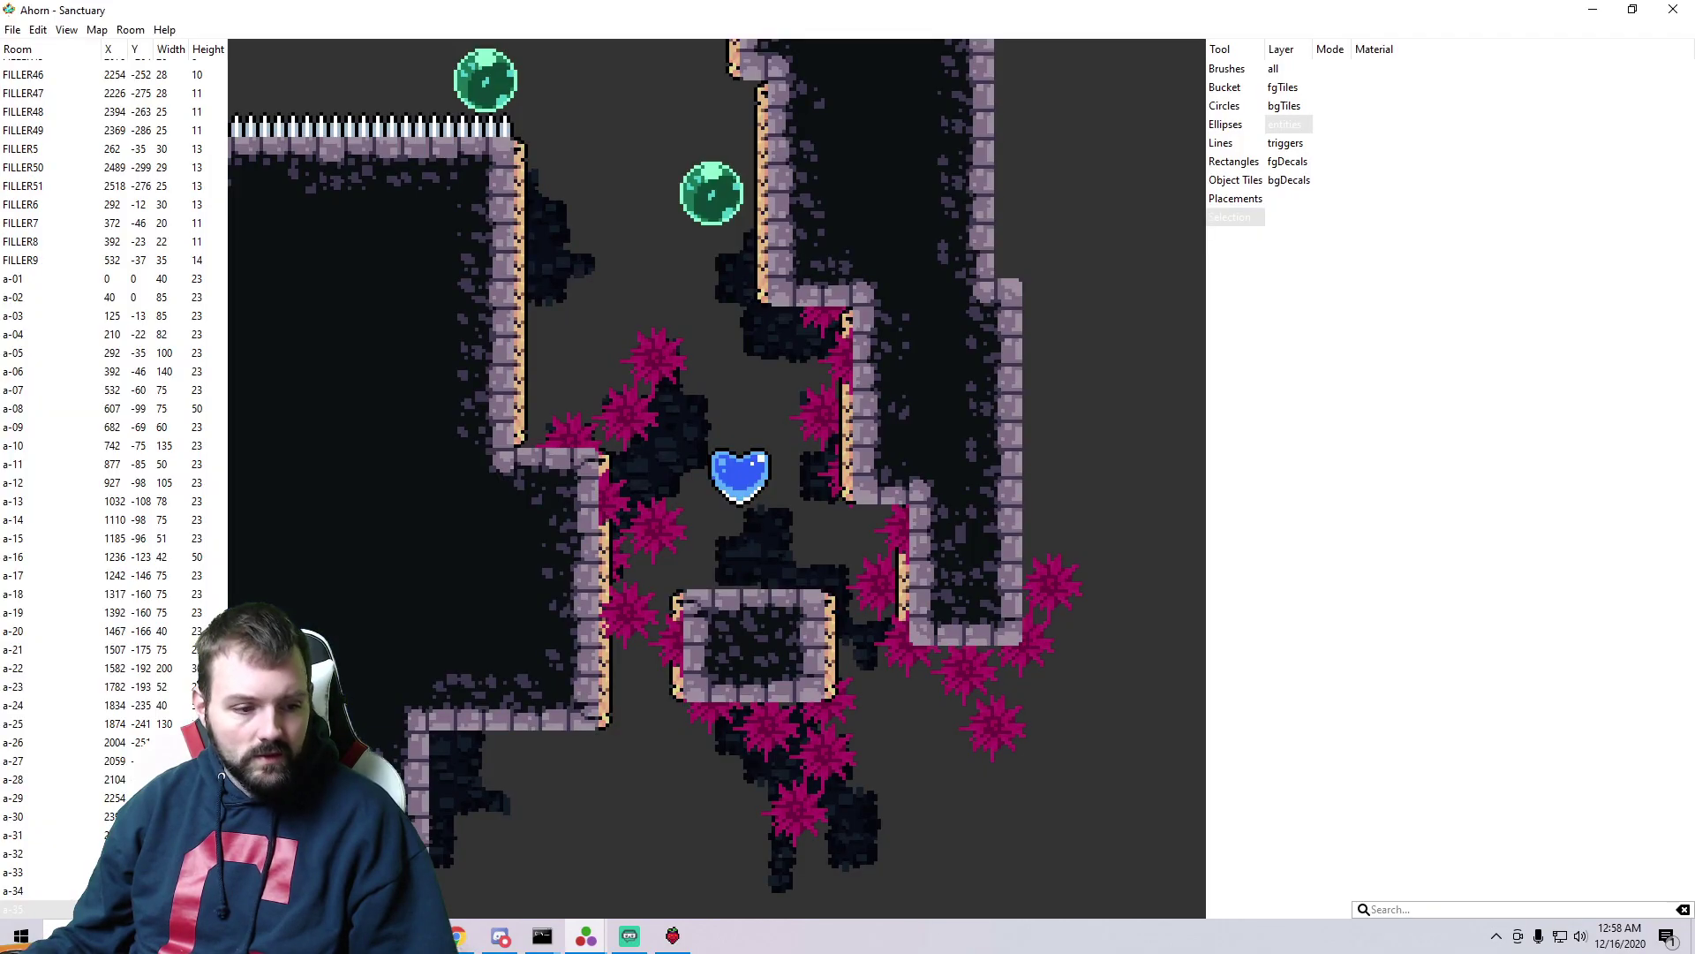
# - Show the Graphics/Atlases/Gui/areas folder with built-in icons like temple.png and temple_back.png
pyautogui.click(673, 935)
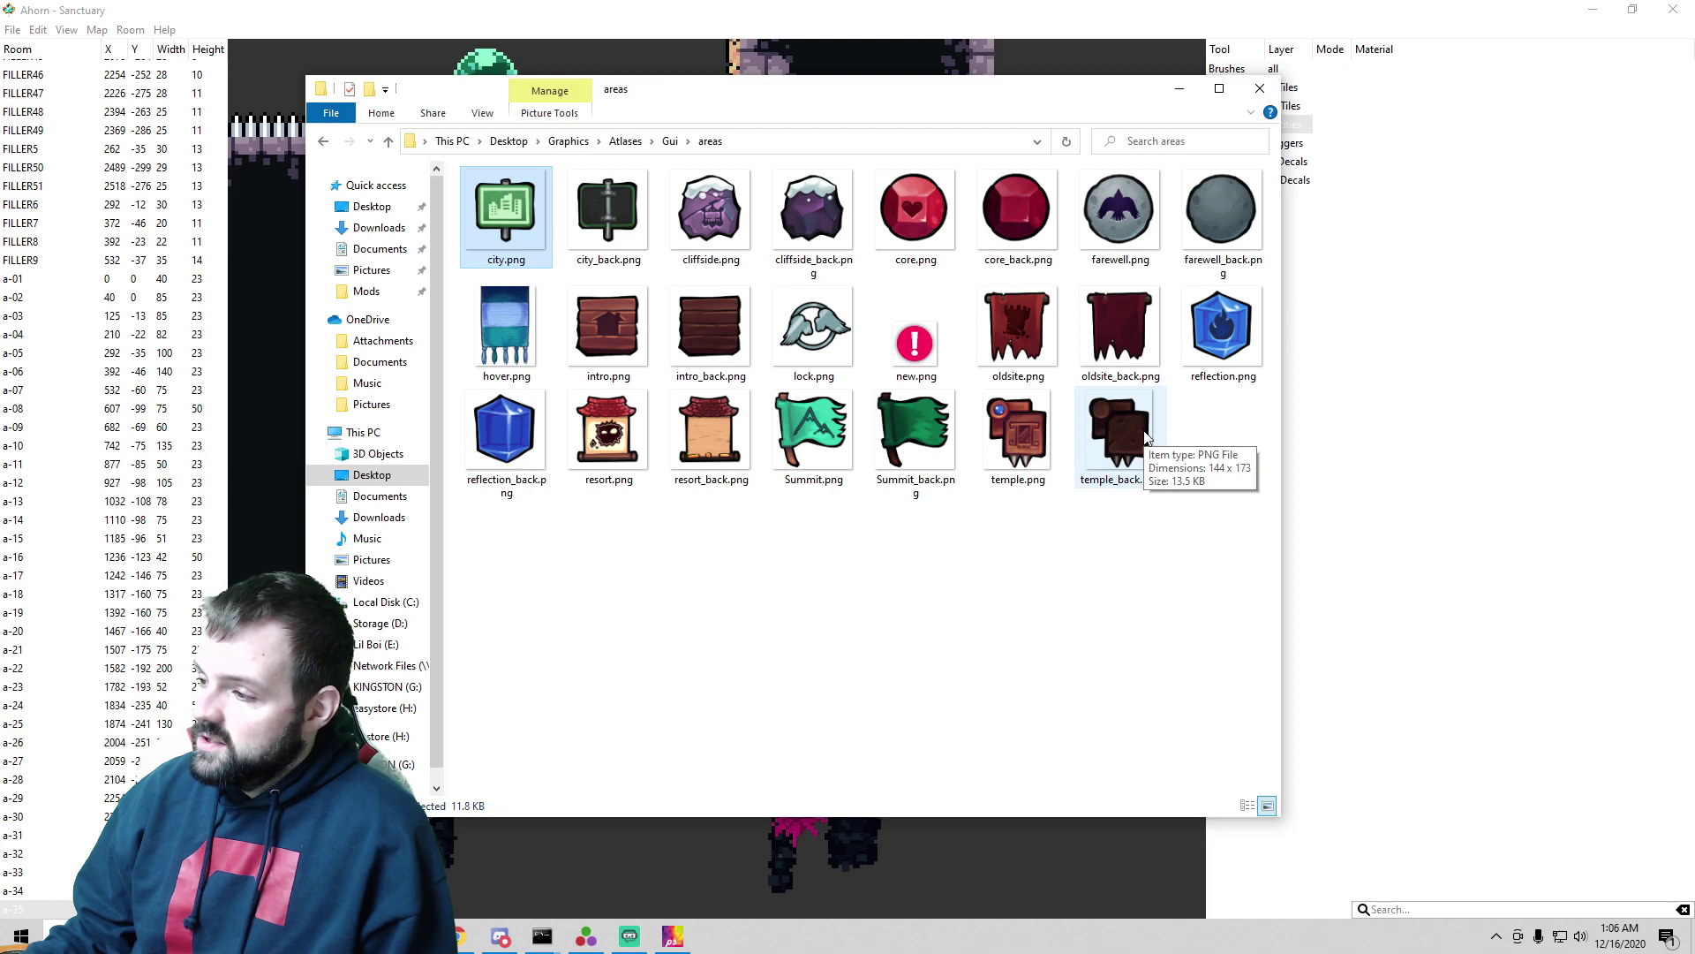
# - Check that temple, core, cliffside_back and city icons are 180 x 180, then open Dadbod.png in Paint
pyautogui.moveTo(1024, 421)
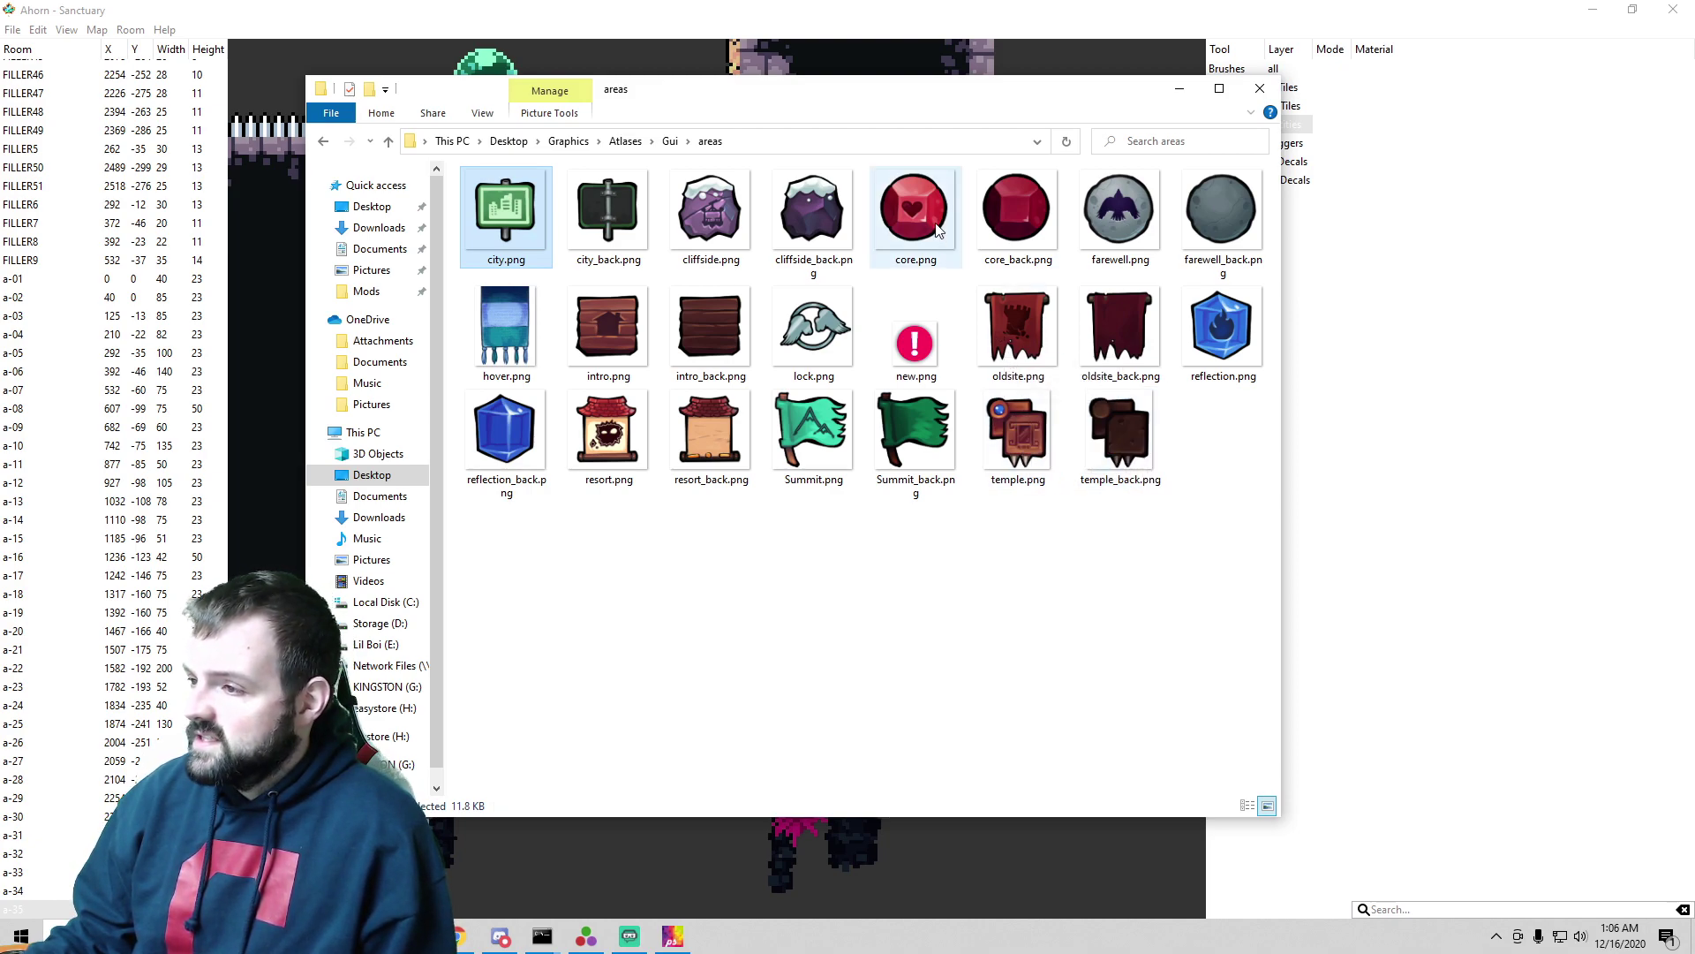
pyautogui.moveTo(938, 230)
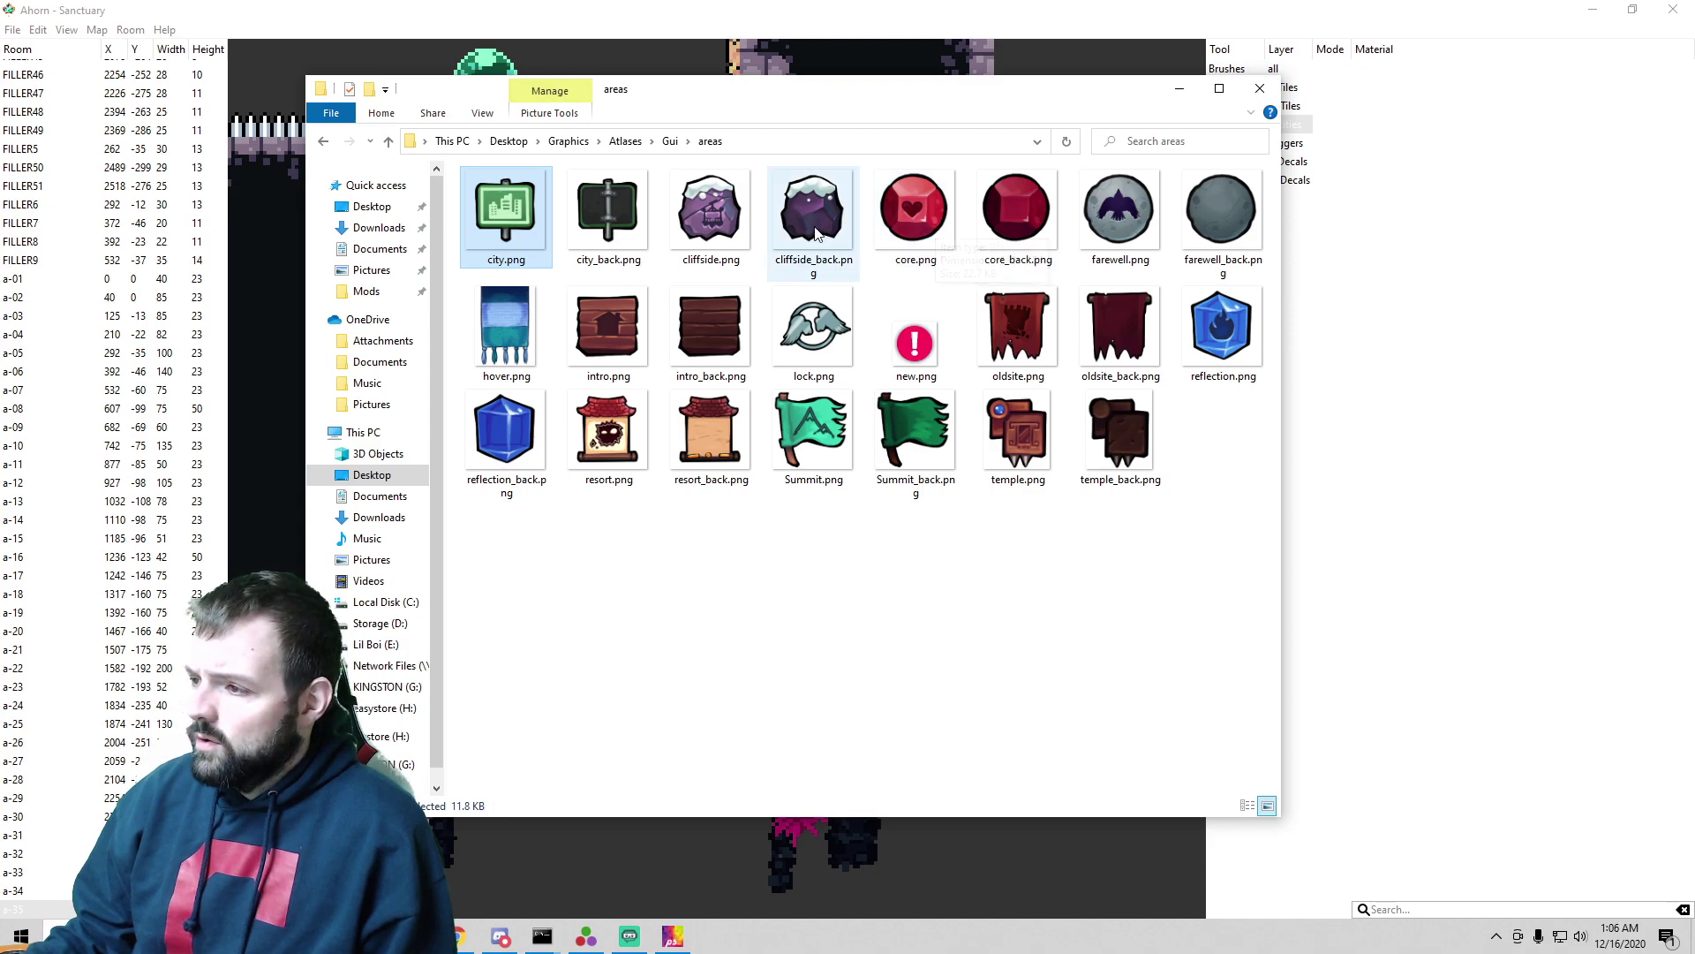
pyautogui.moveTo(816, 232)
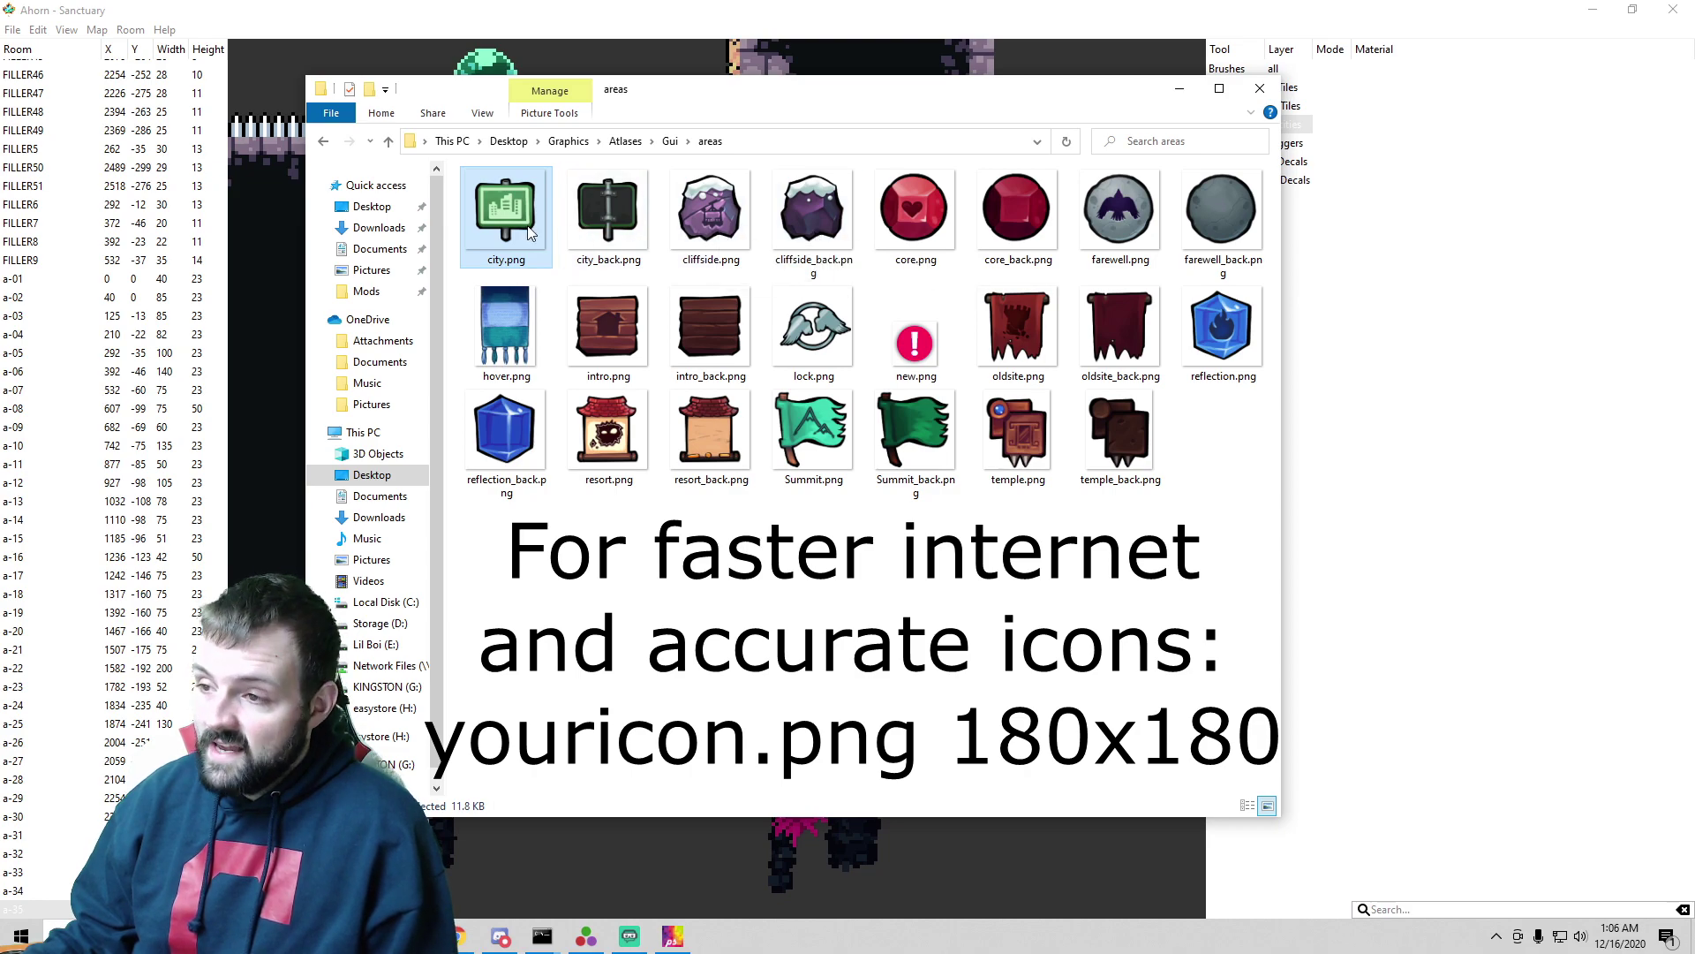
pyautogui.moveTo(530, 233)
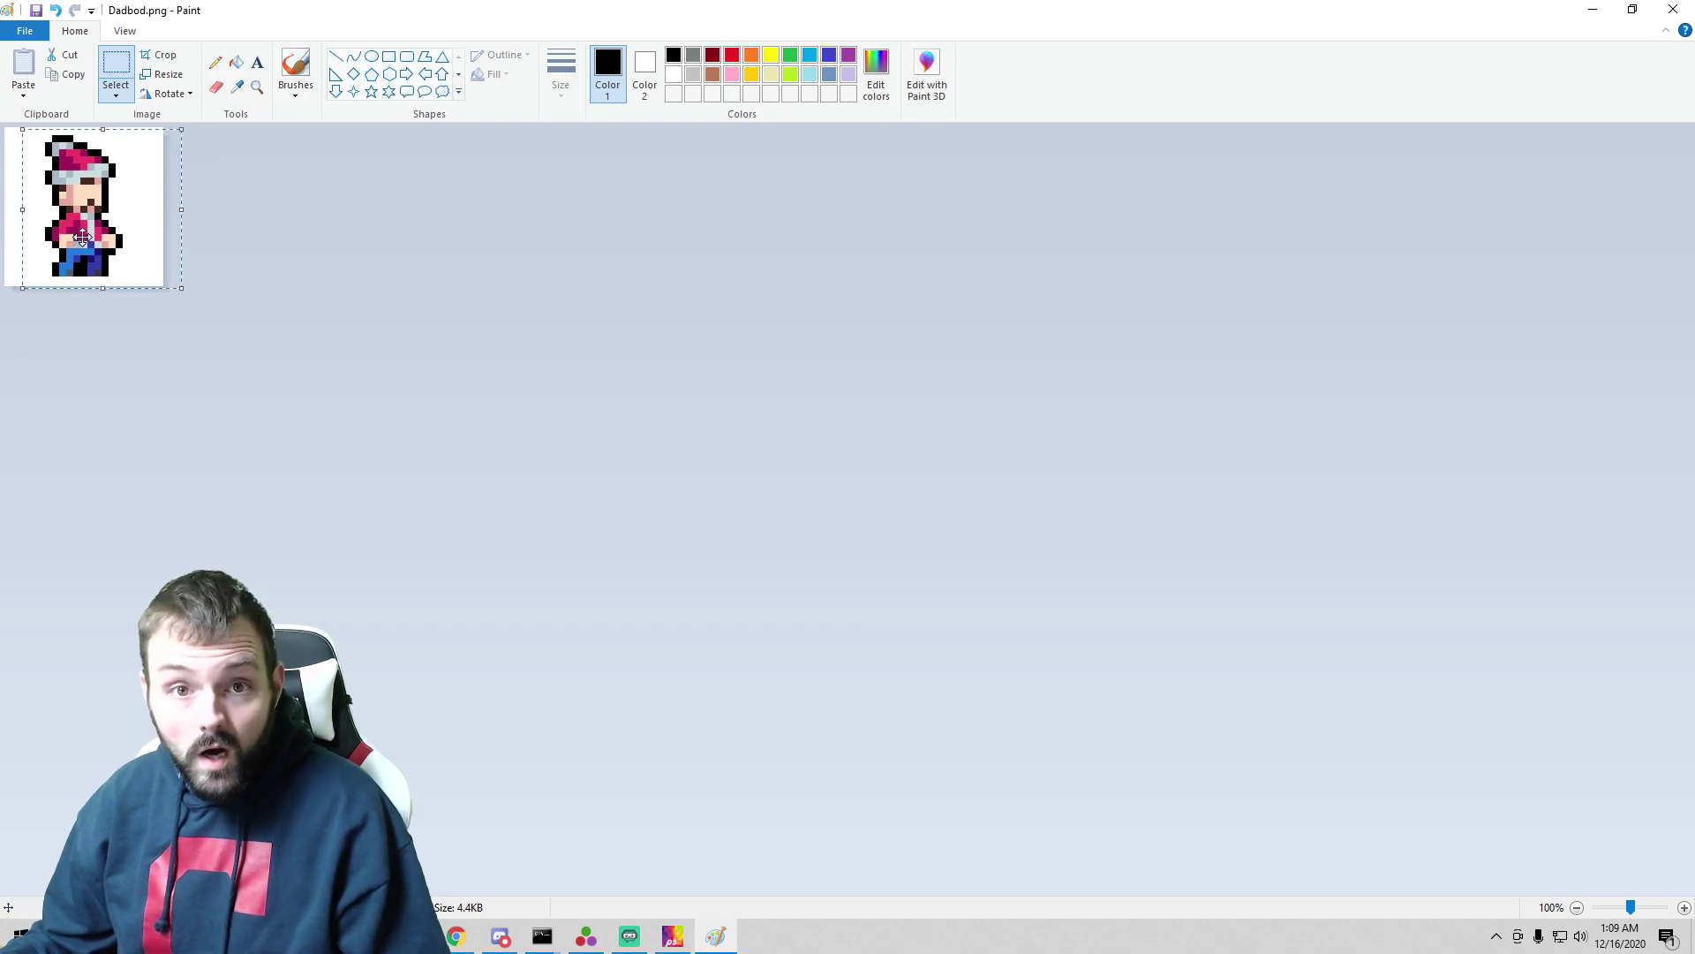
# - Clear the selection around the Dadbod character sprite
pyautogui.click(309, 257)
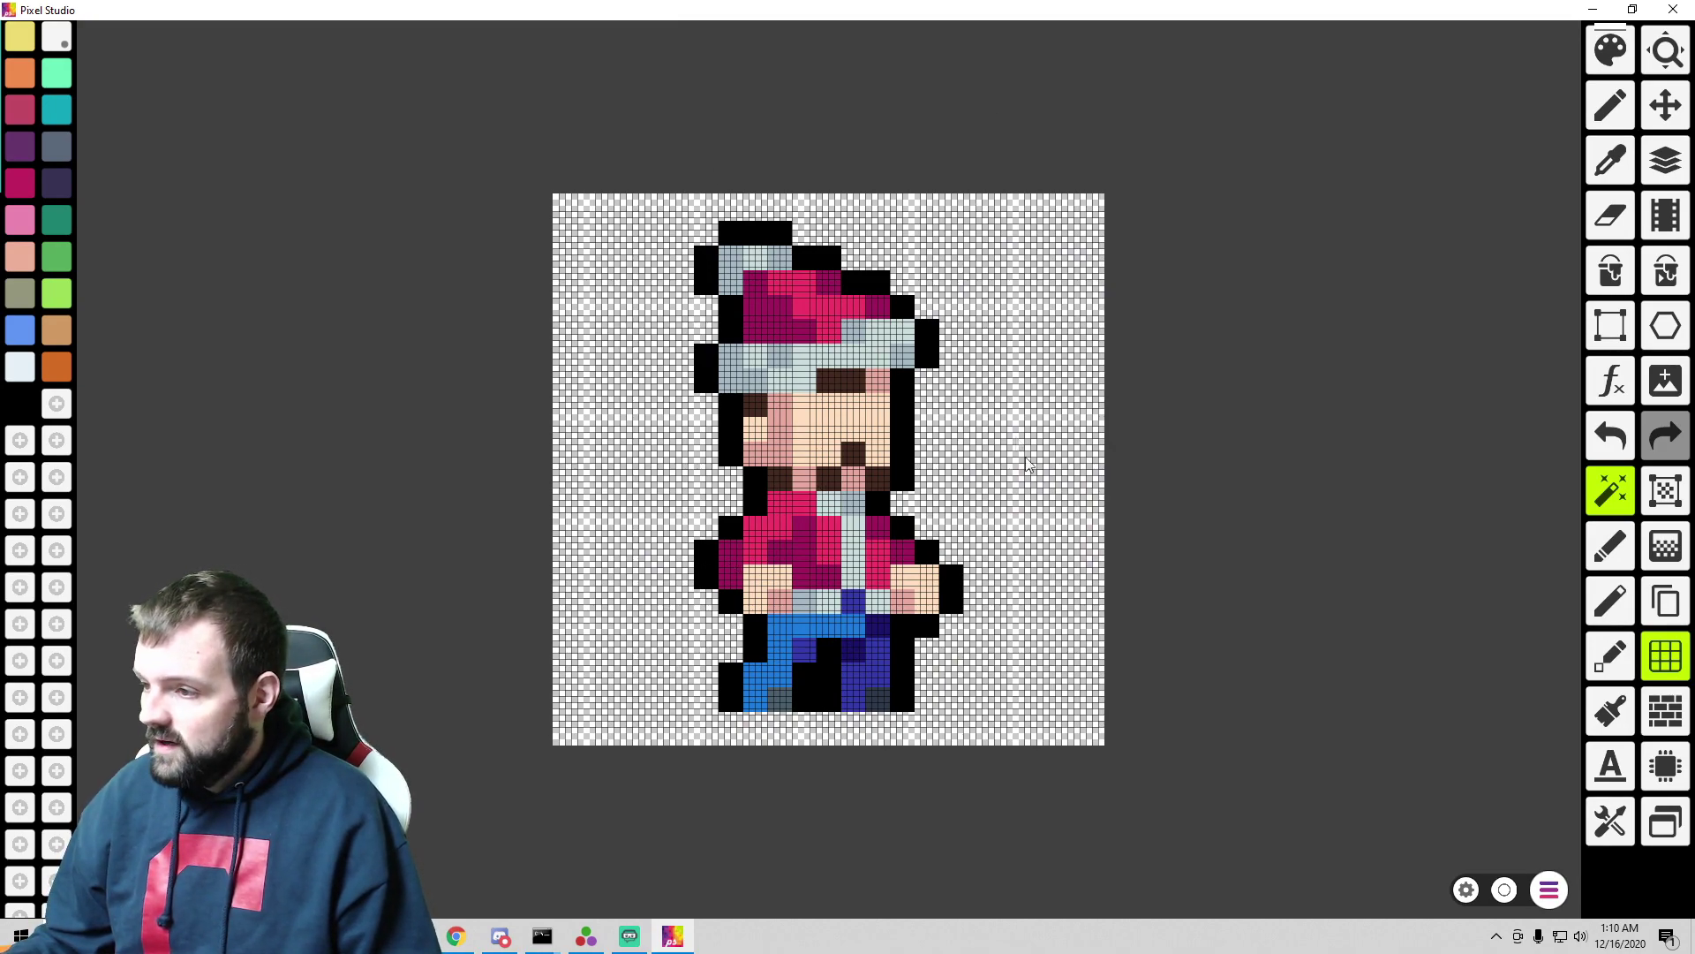
# - Save the 180x180 Santa sprite from Pixel Studio as a PNG named santabod
pyautogui.click(1553, 893)
pyautogui.click(753, 412)
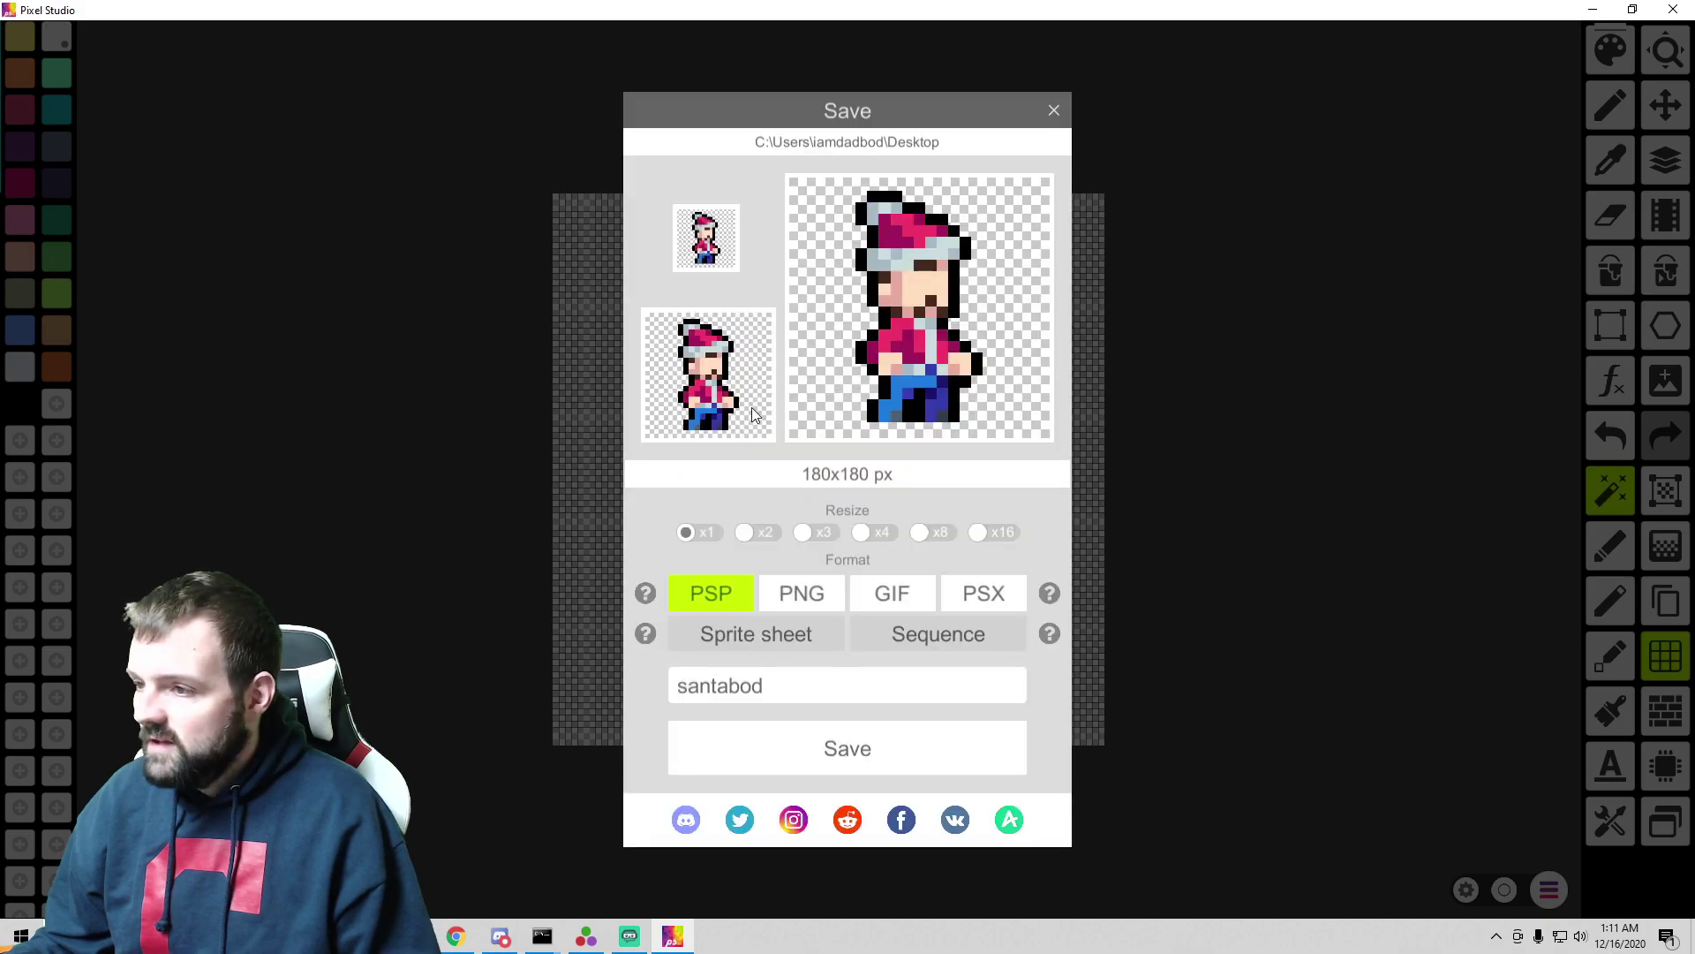
pyautogui.click(796, 595)
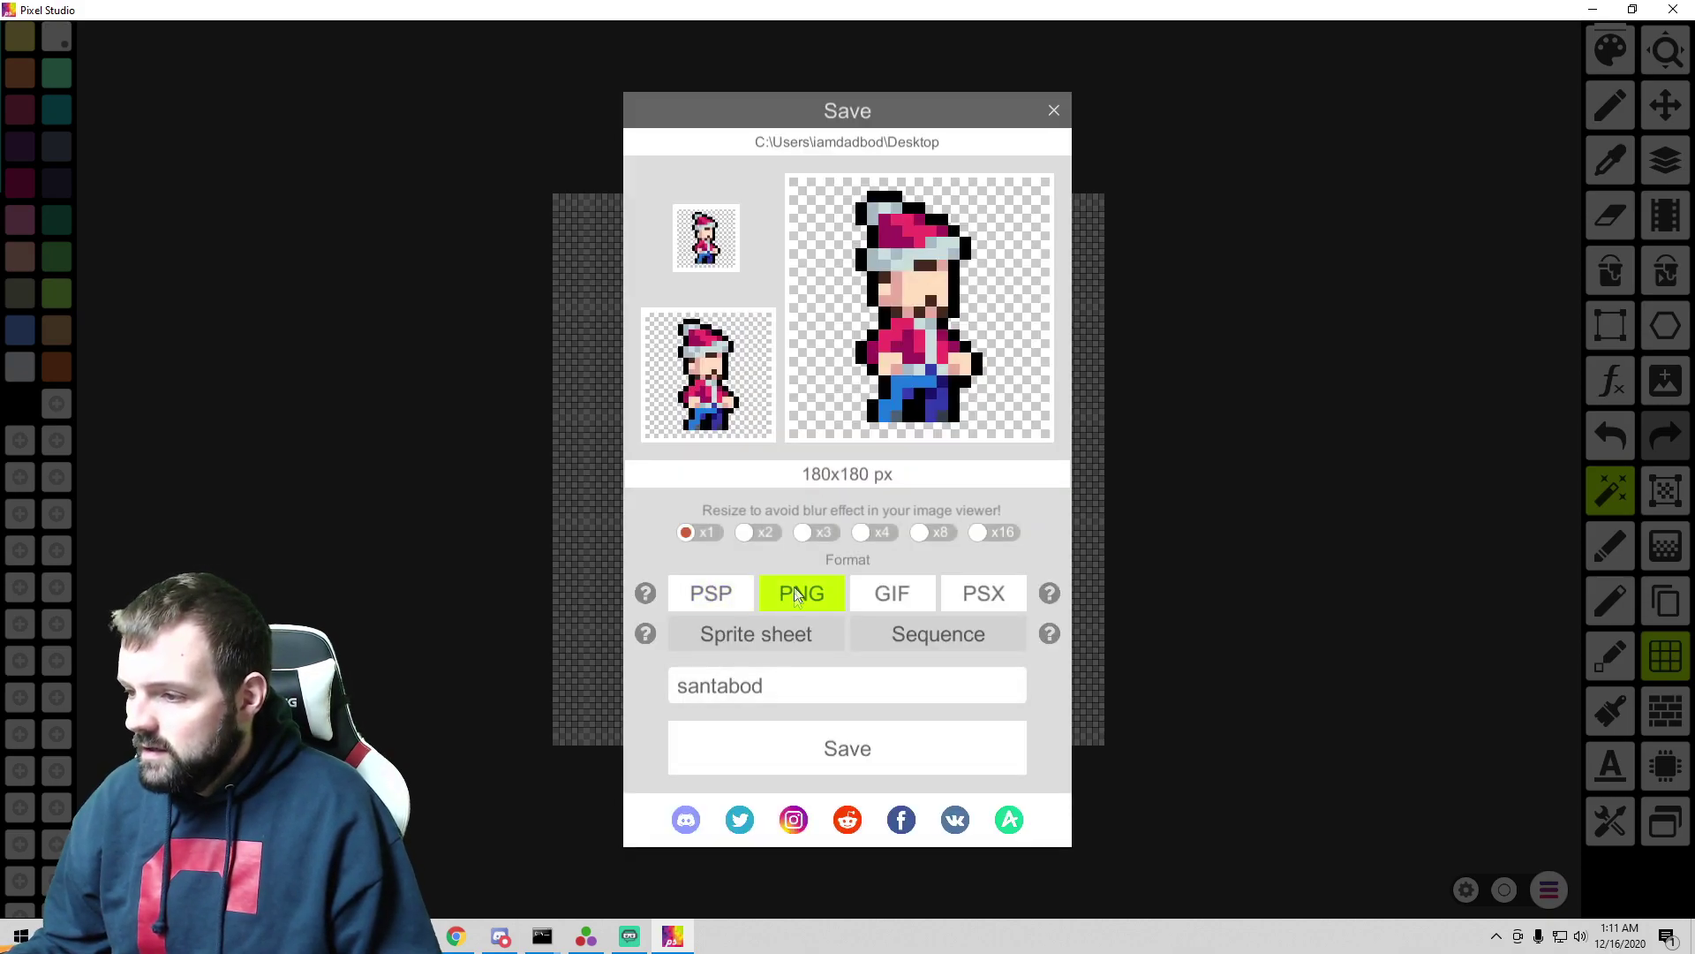
pyautogui.click(780, 694)
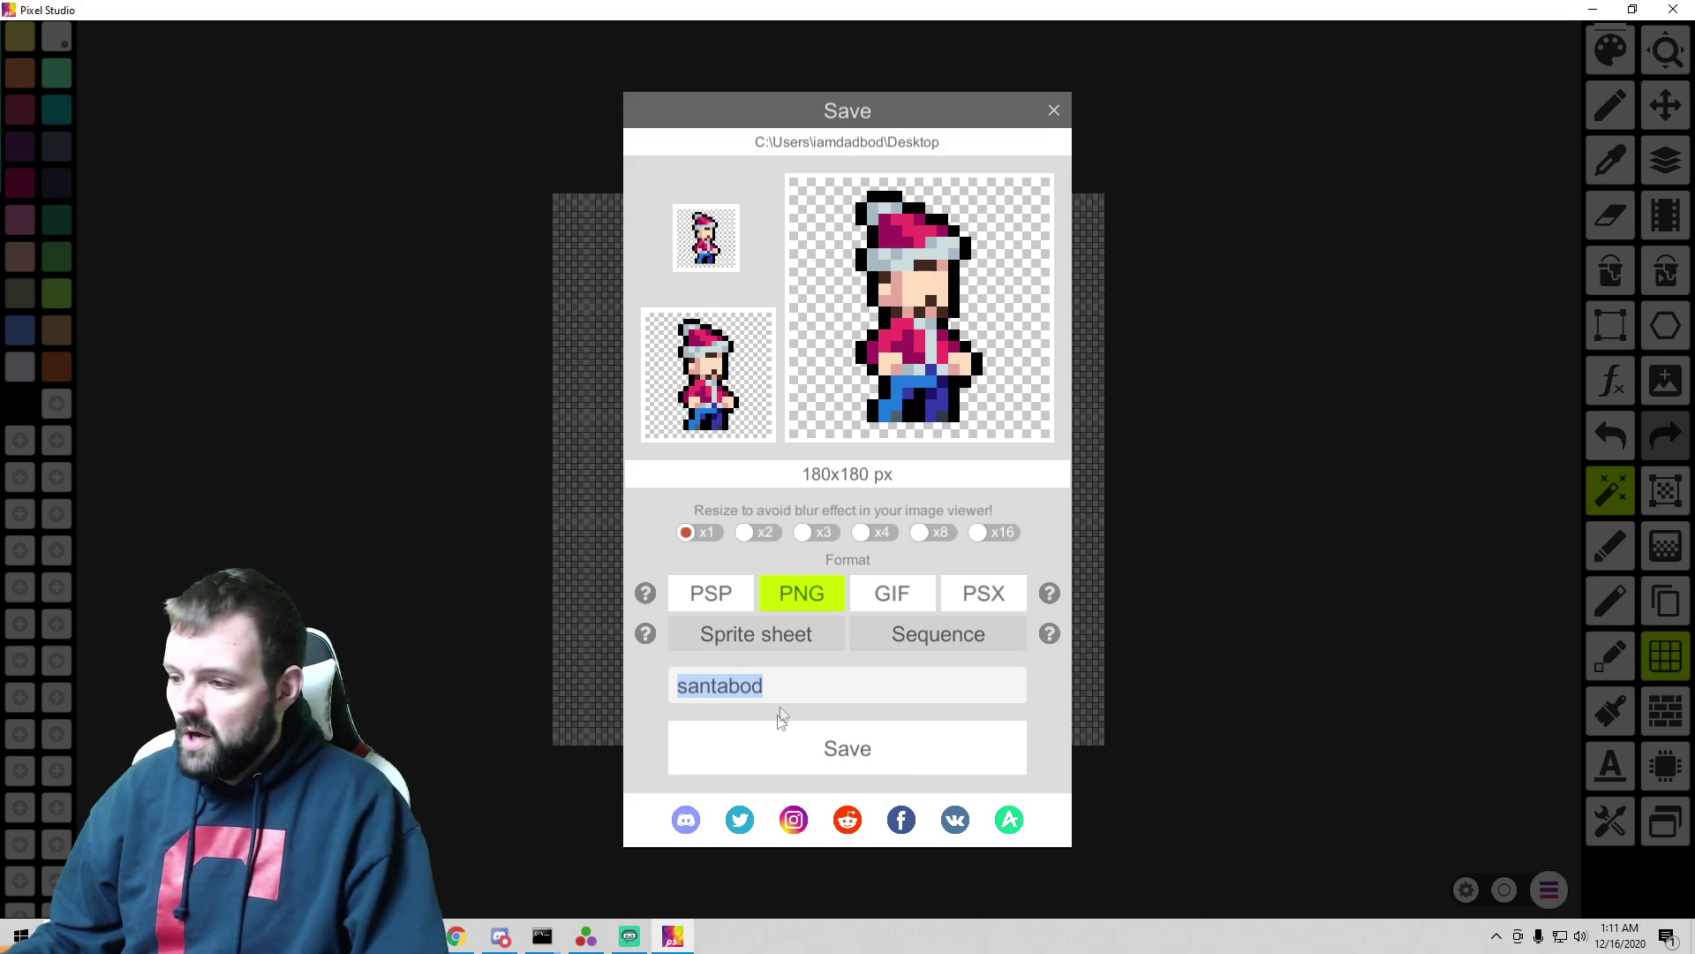
pyautogui.click(880, 751)
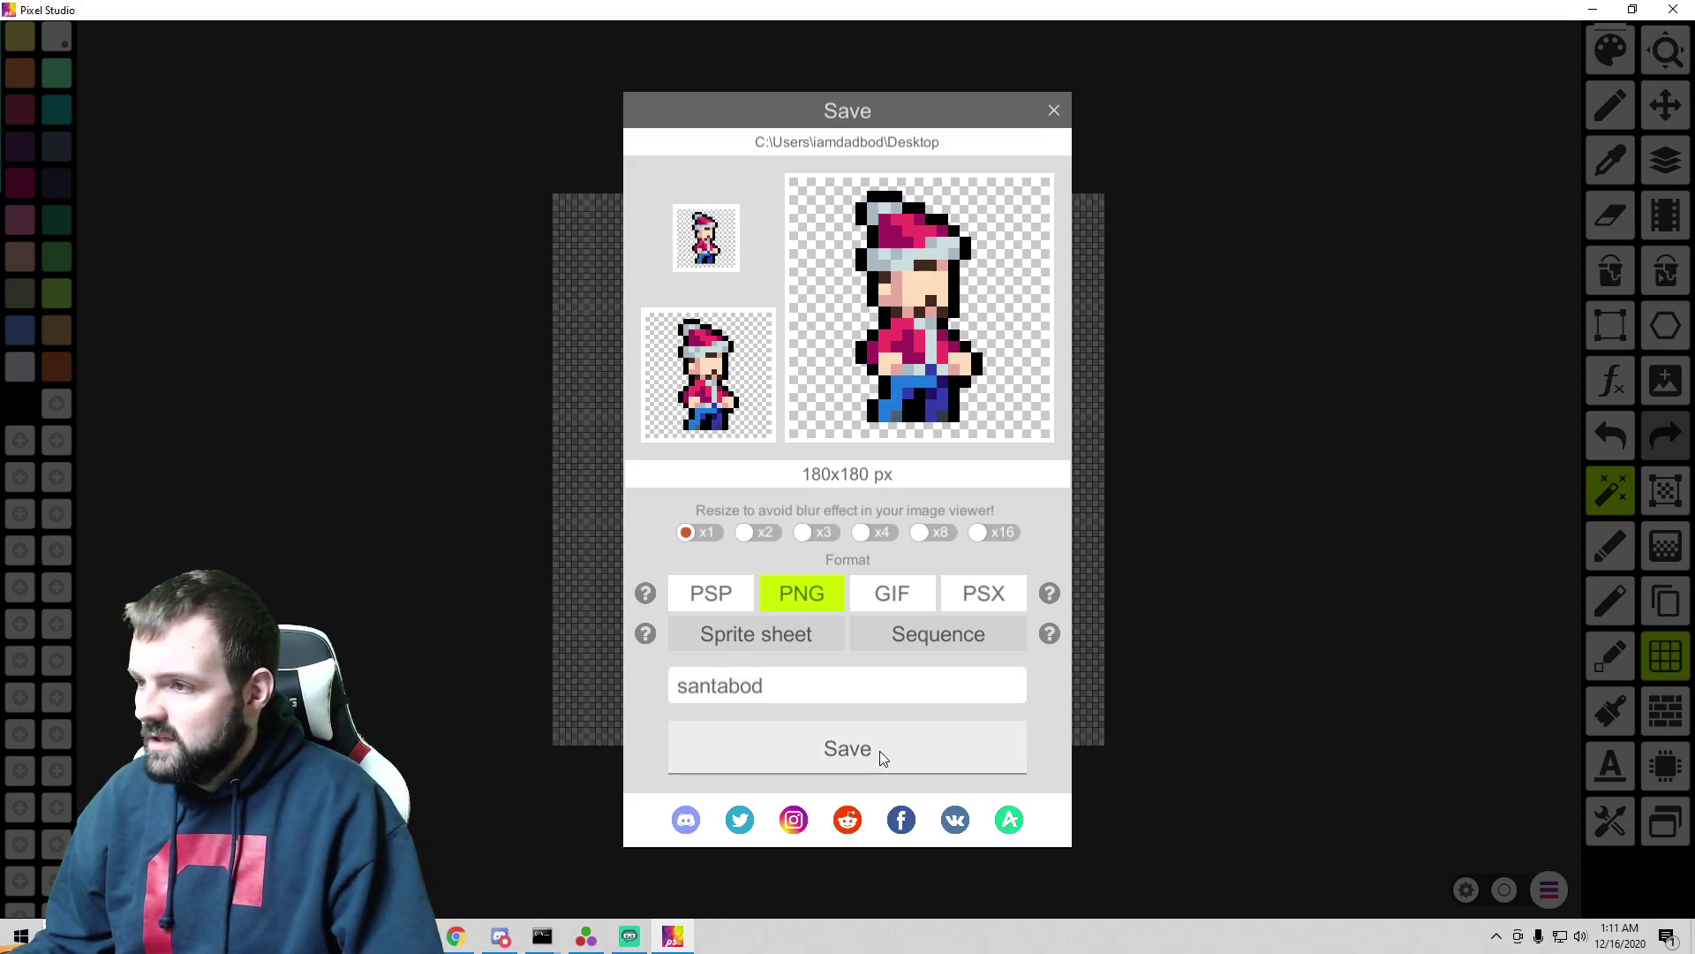
pyautogui.hotkey('alt', 'Tab')
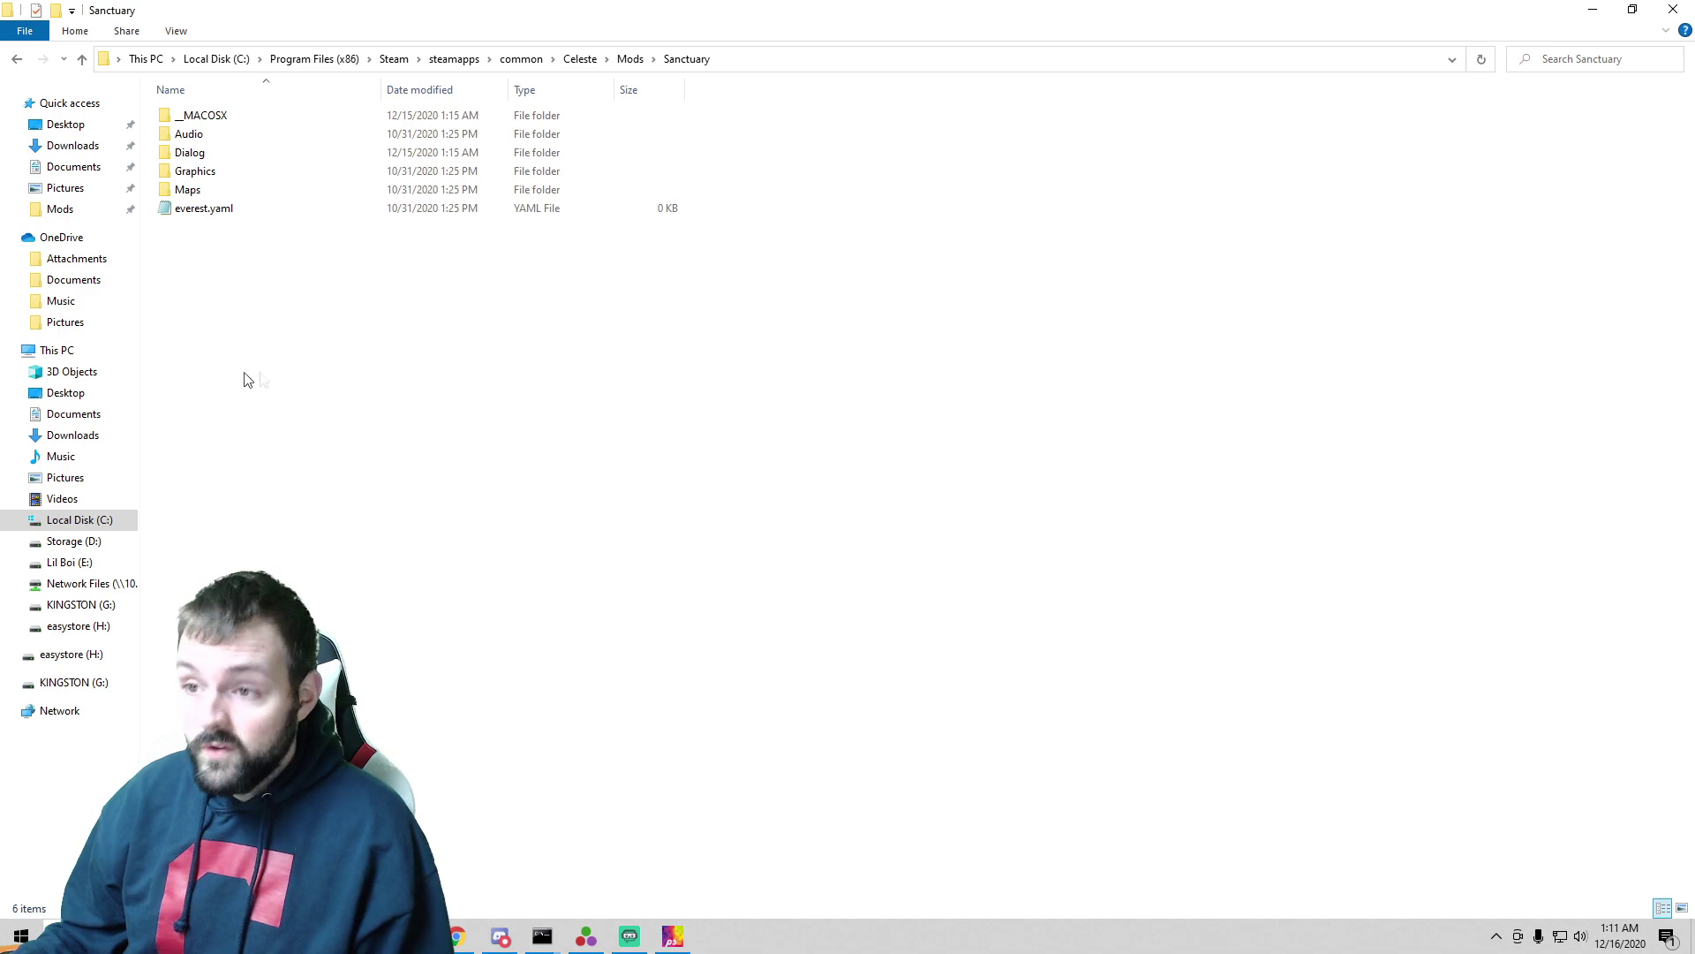
# - Navigate to the mod's Graphics\Atlases\Gui\areas\Sanctuary\iamdadbod folder
pyautogui.doubleClick(220, 177)
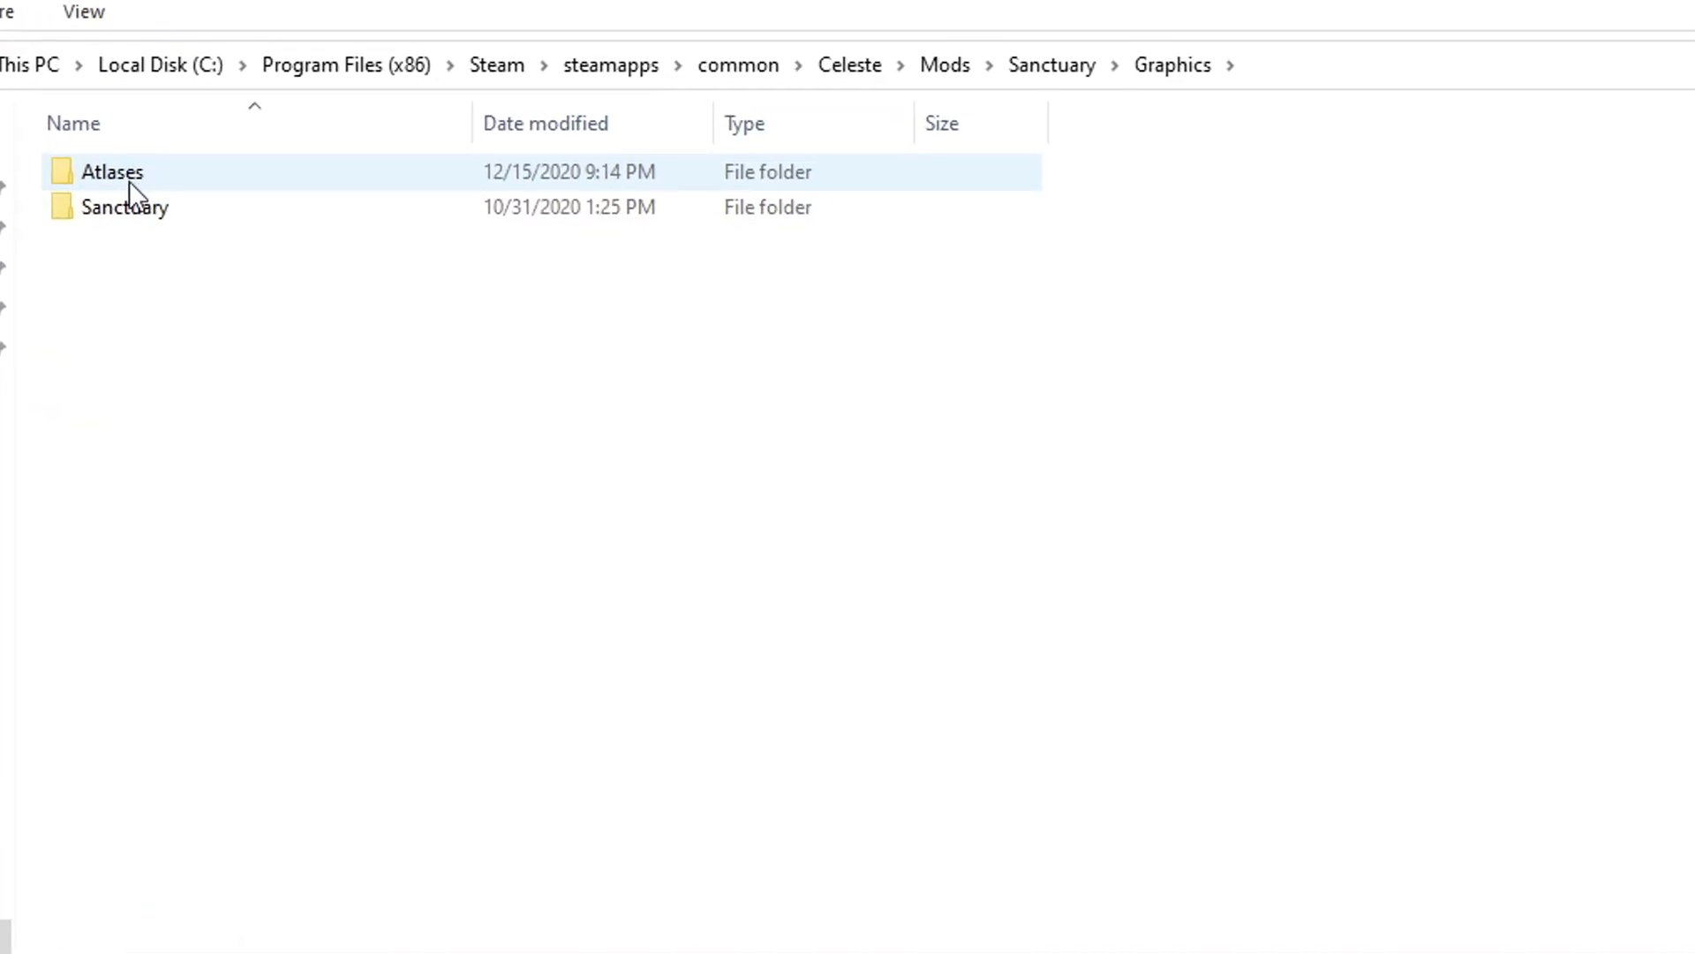
pyautogui.doubleClick(186, 153)
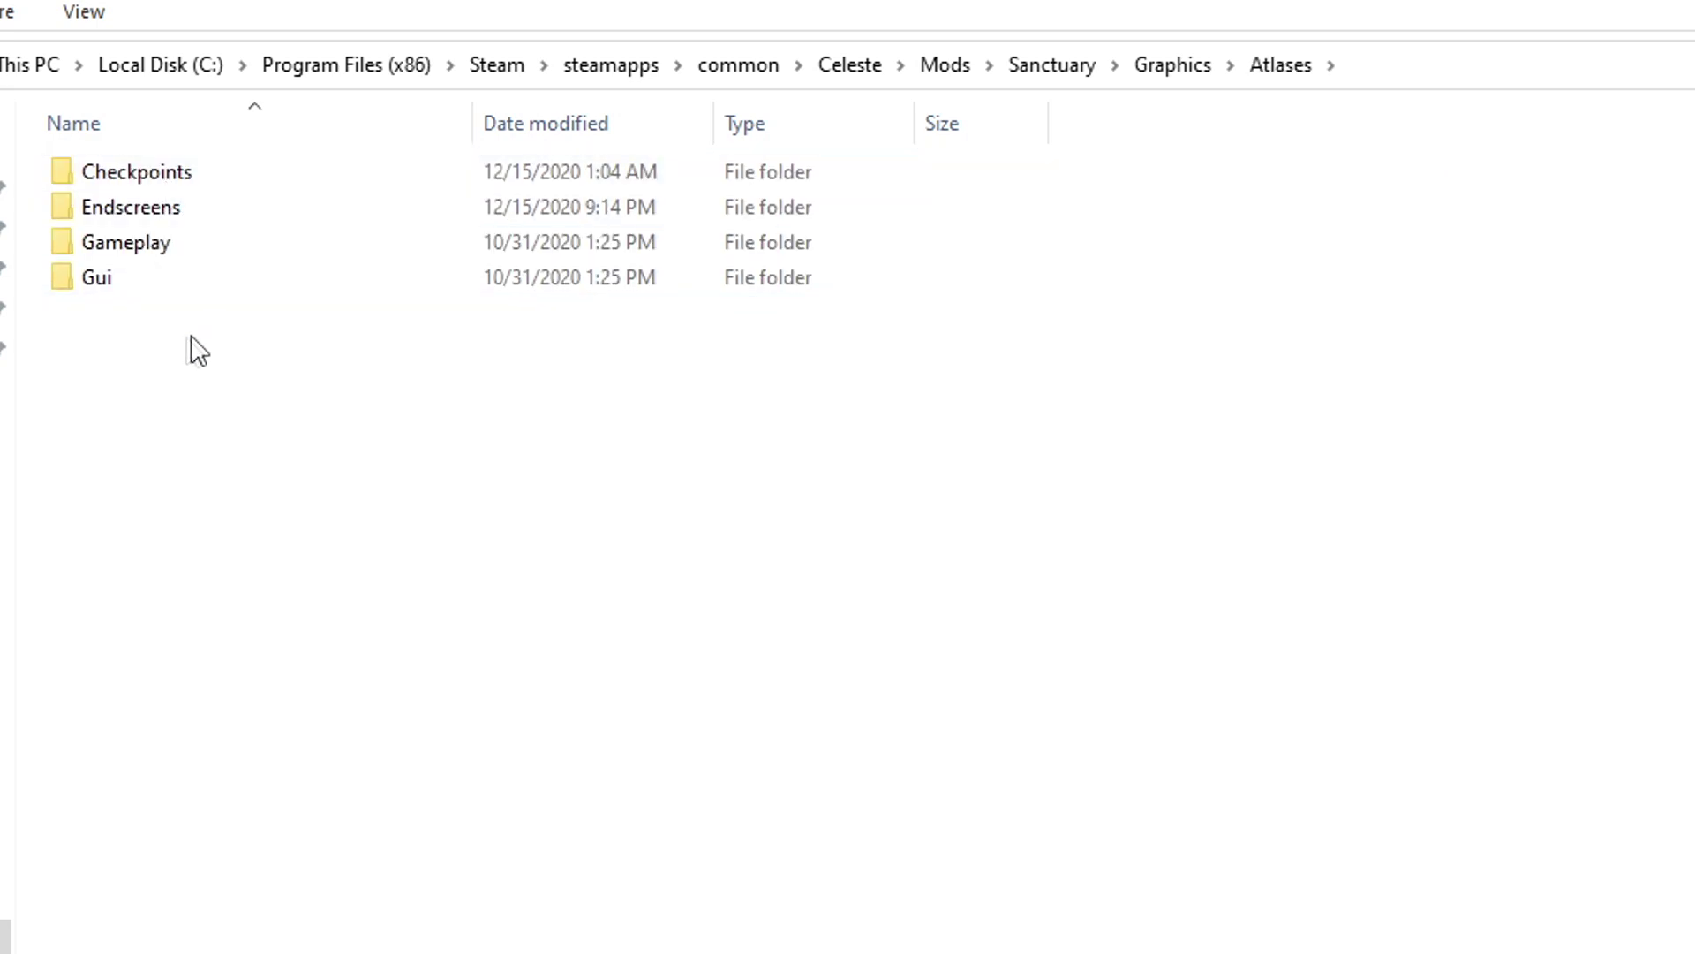
pyautogui.click(125, 283)
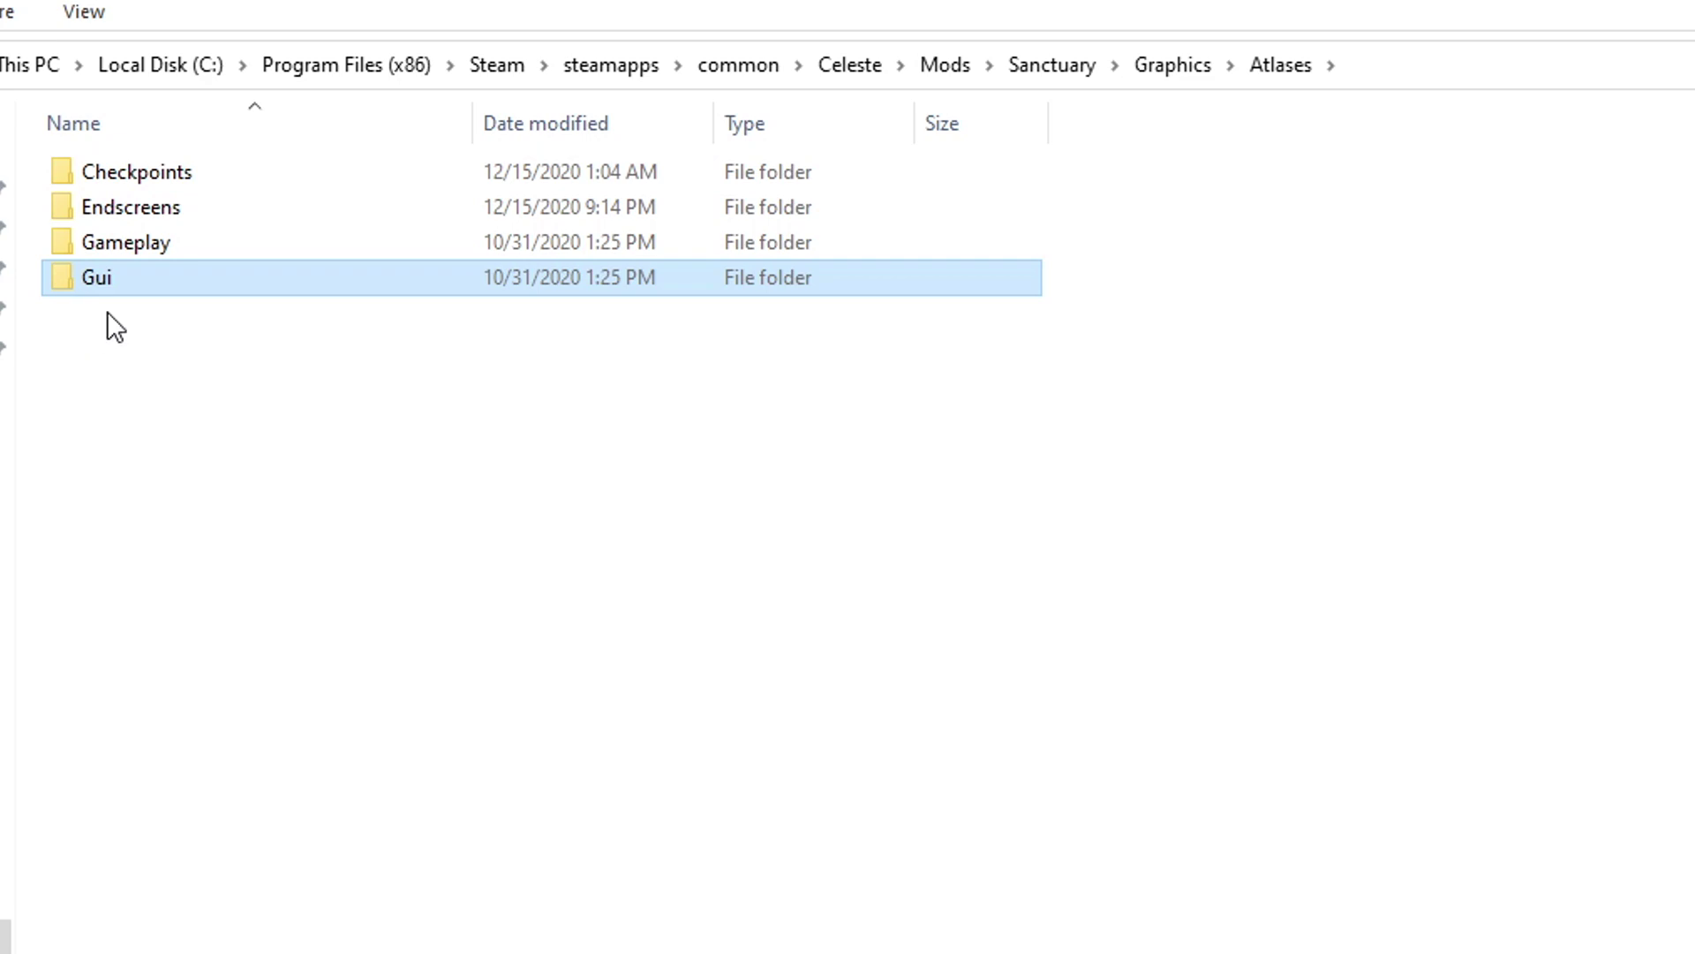
pyautogui.doubleClick(123, 287)
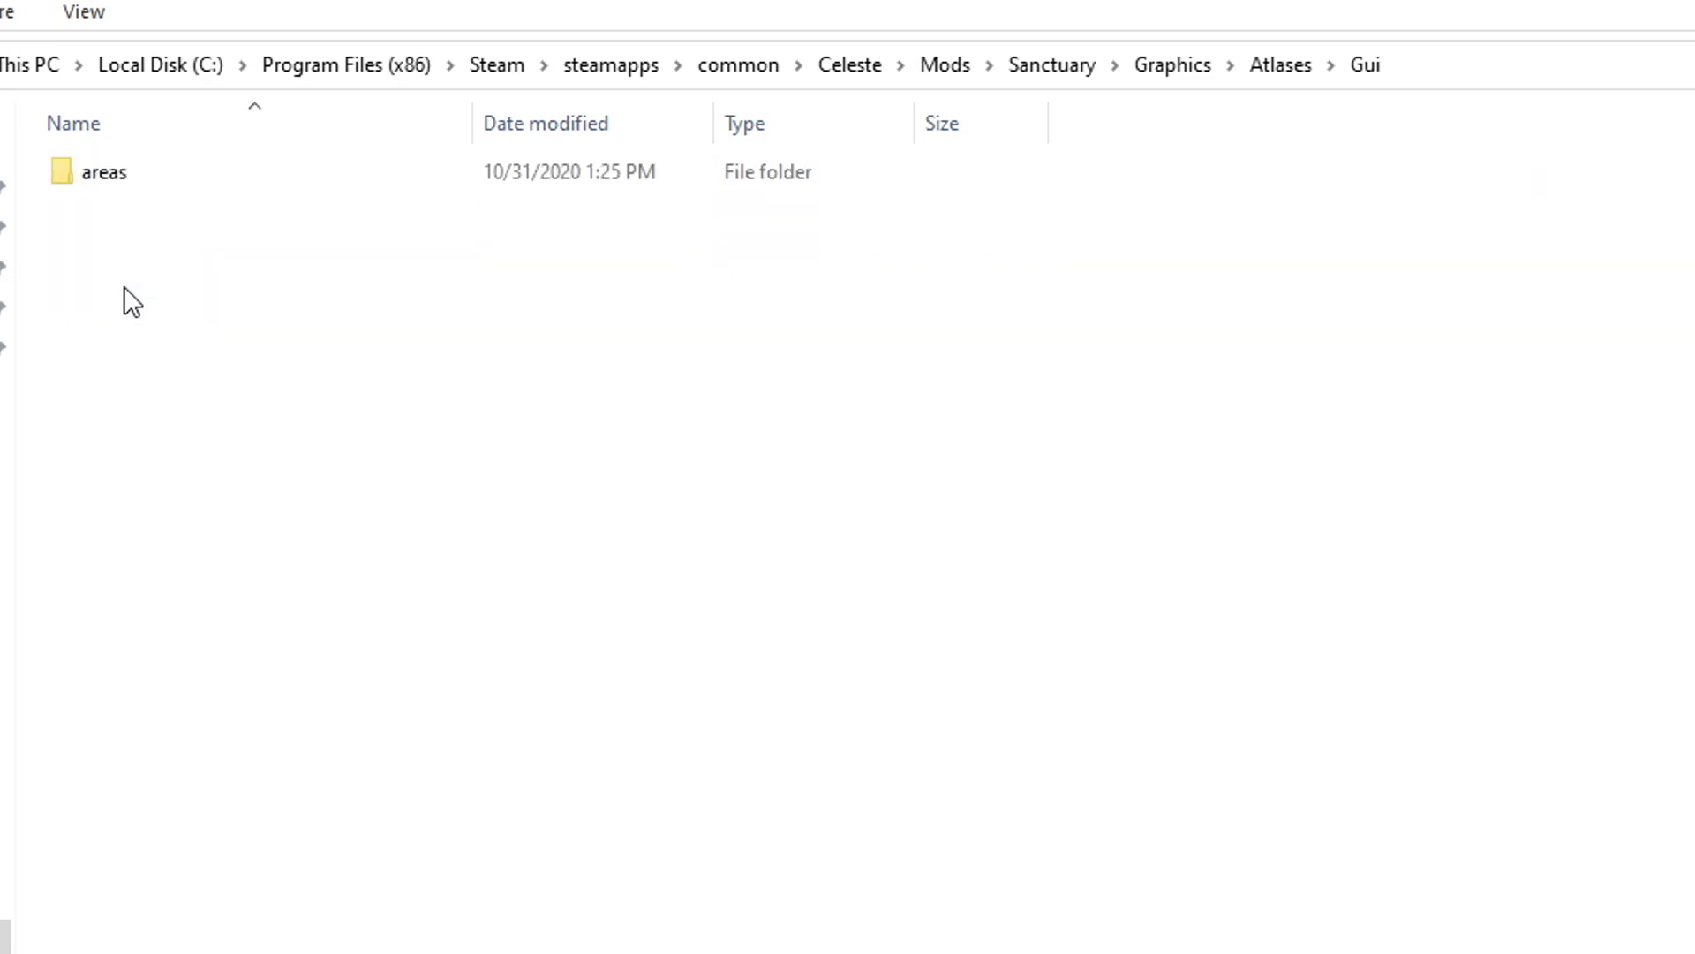
pyautogui.doubleClick(159, 180)
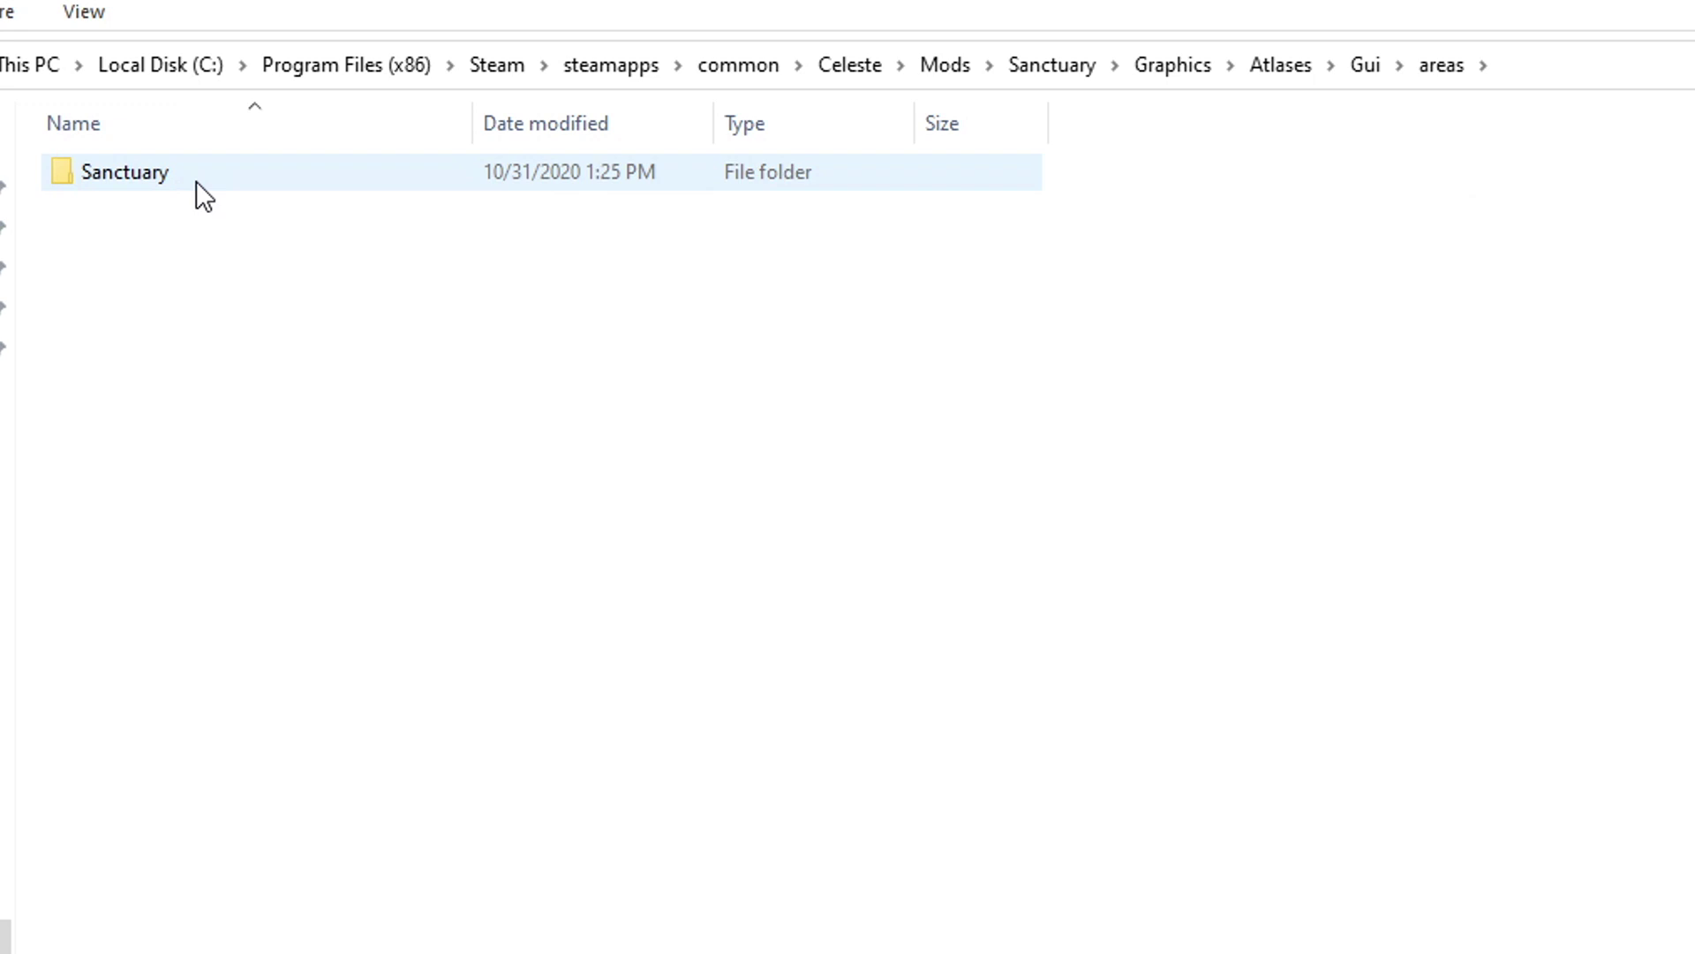
pyautogui.doubleClick(196, 182)
pyautogui.doubleClick(196, 181)
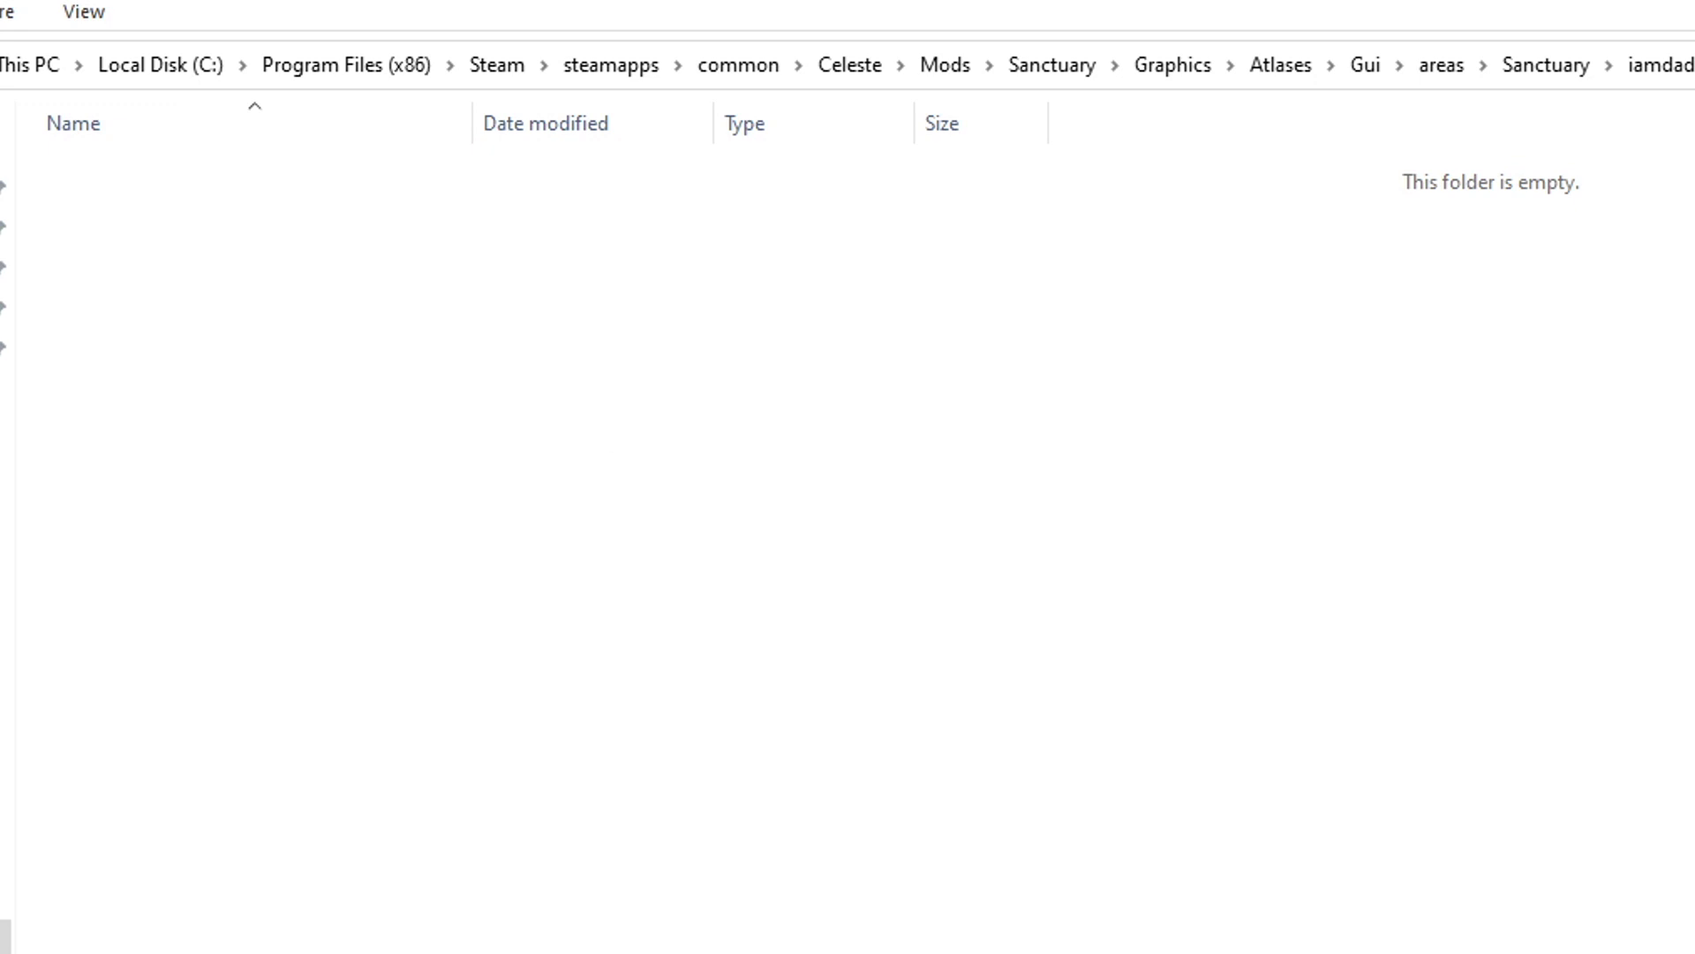
# - Move santabod.png into the iamdadbod folder and rename it Sanctuary.png
pyautogui.moveTo(821, 654); pyautogui.dragTo(700, 633)
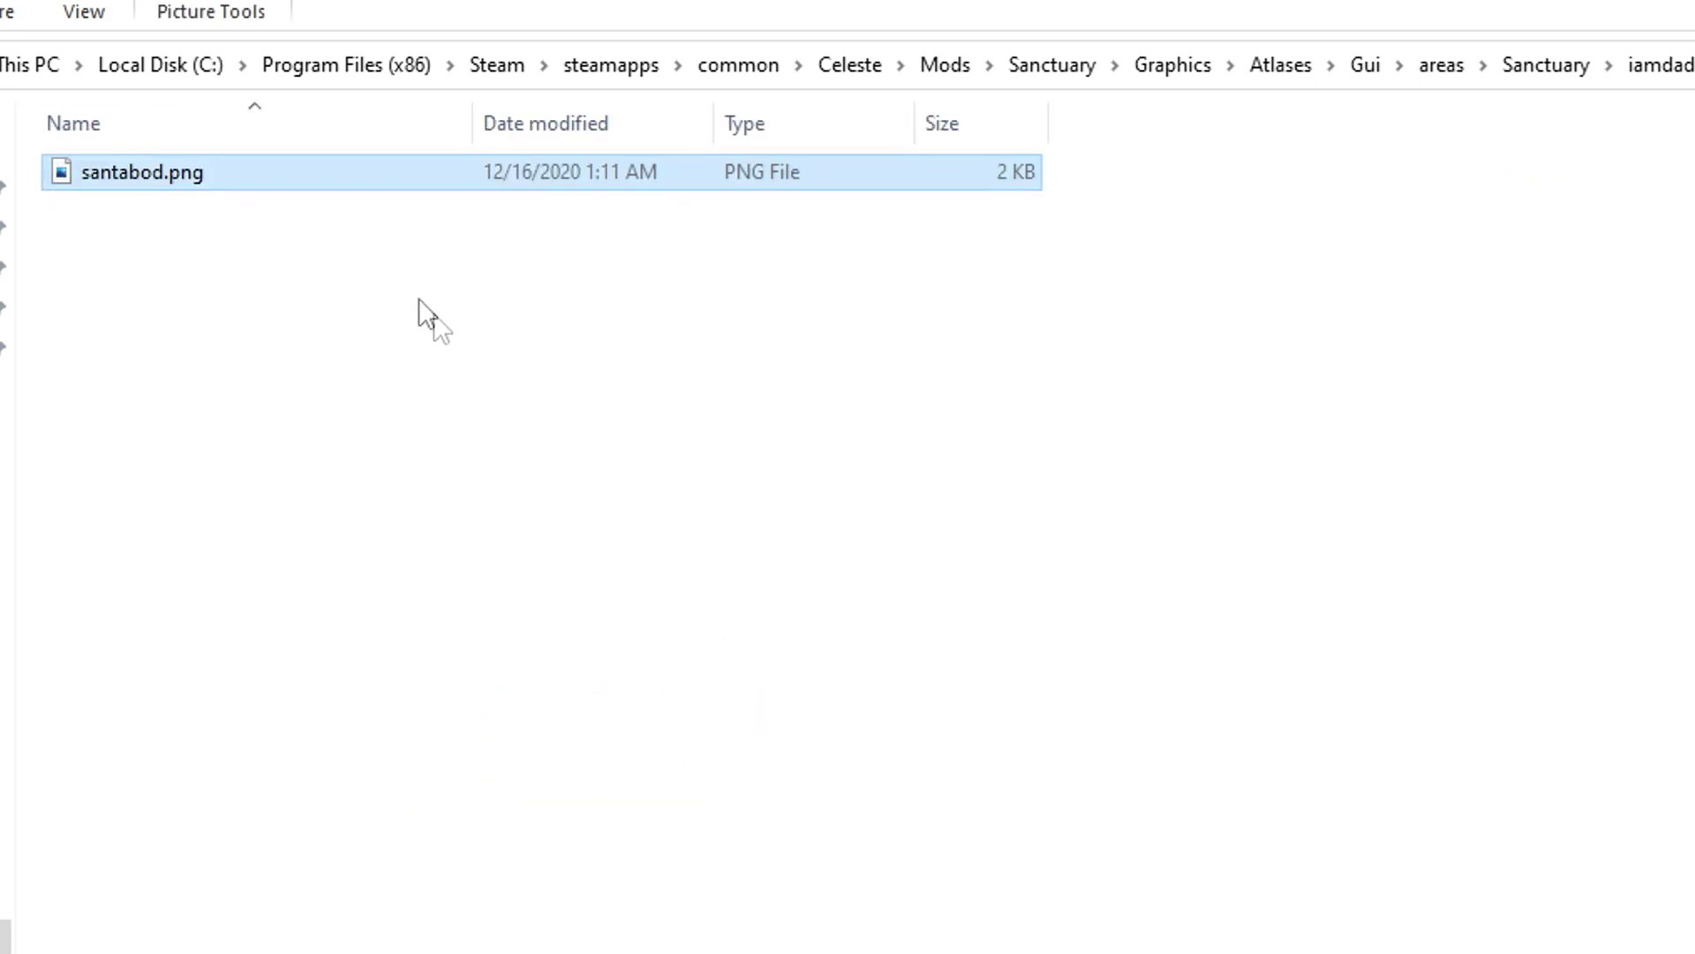
pyautogui.click(160, 183)
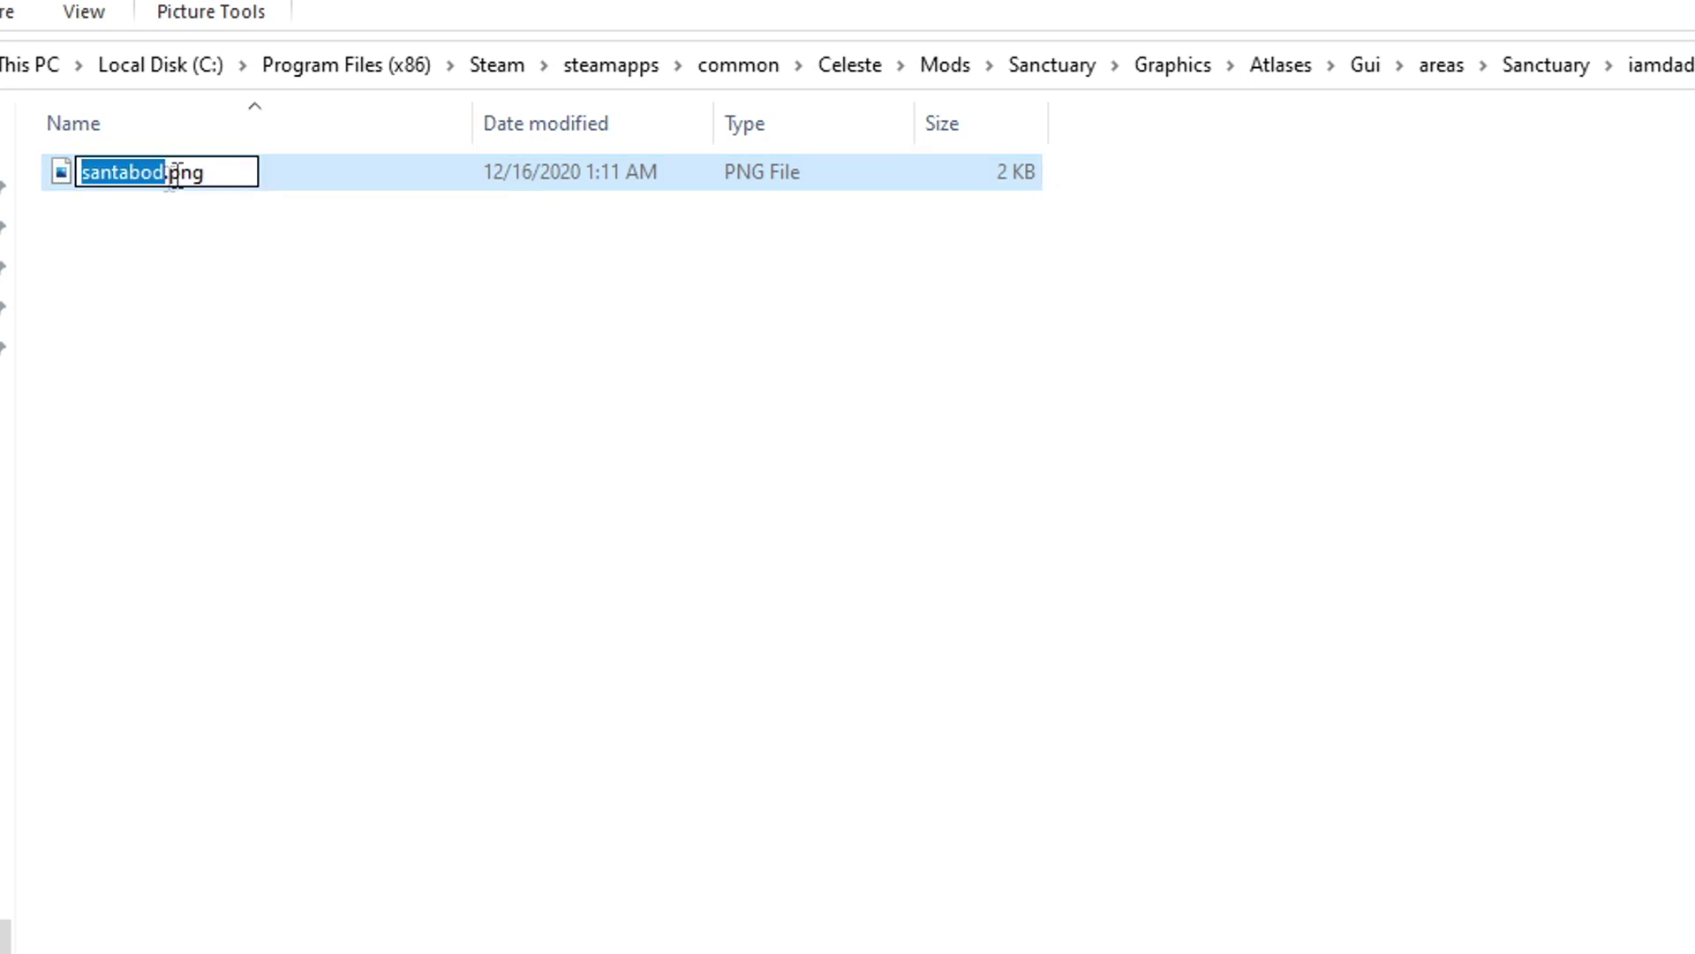
pyautogui.write('Sanctuary')
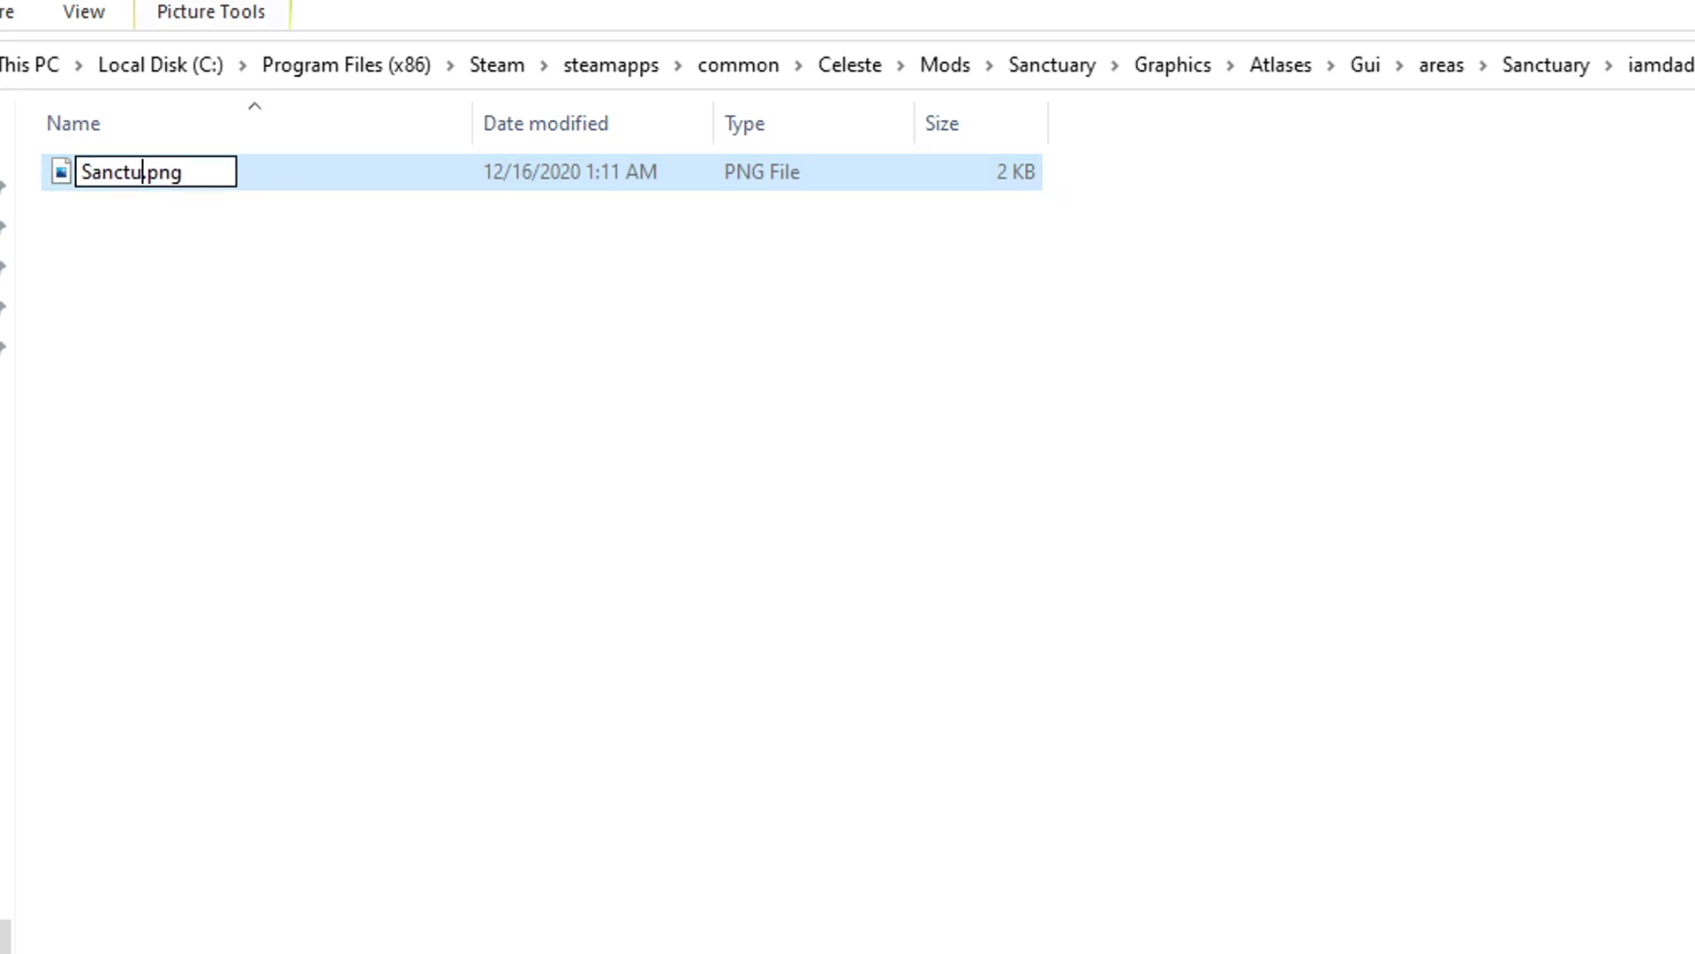
pyautogui.press('Return')
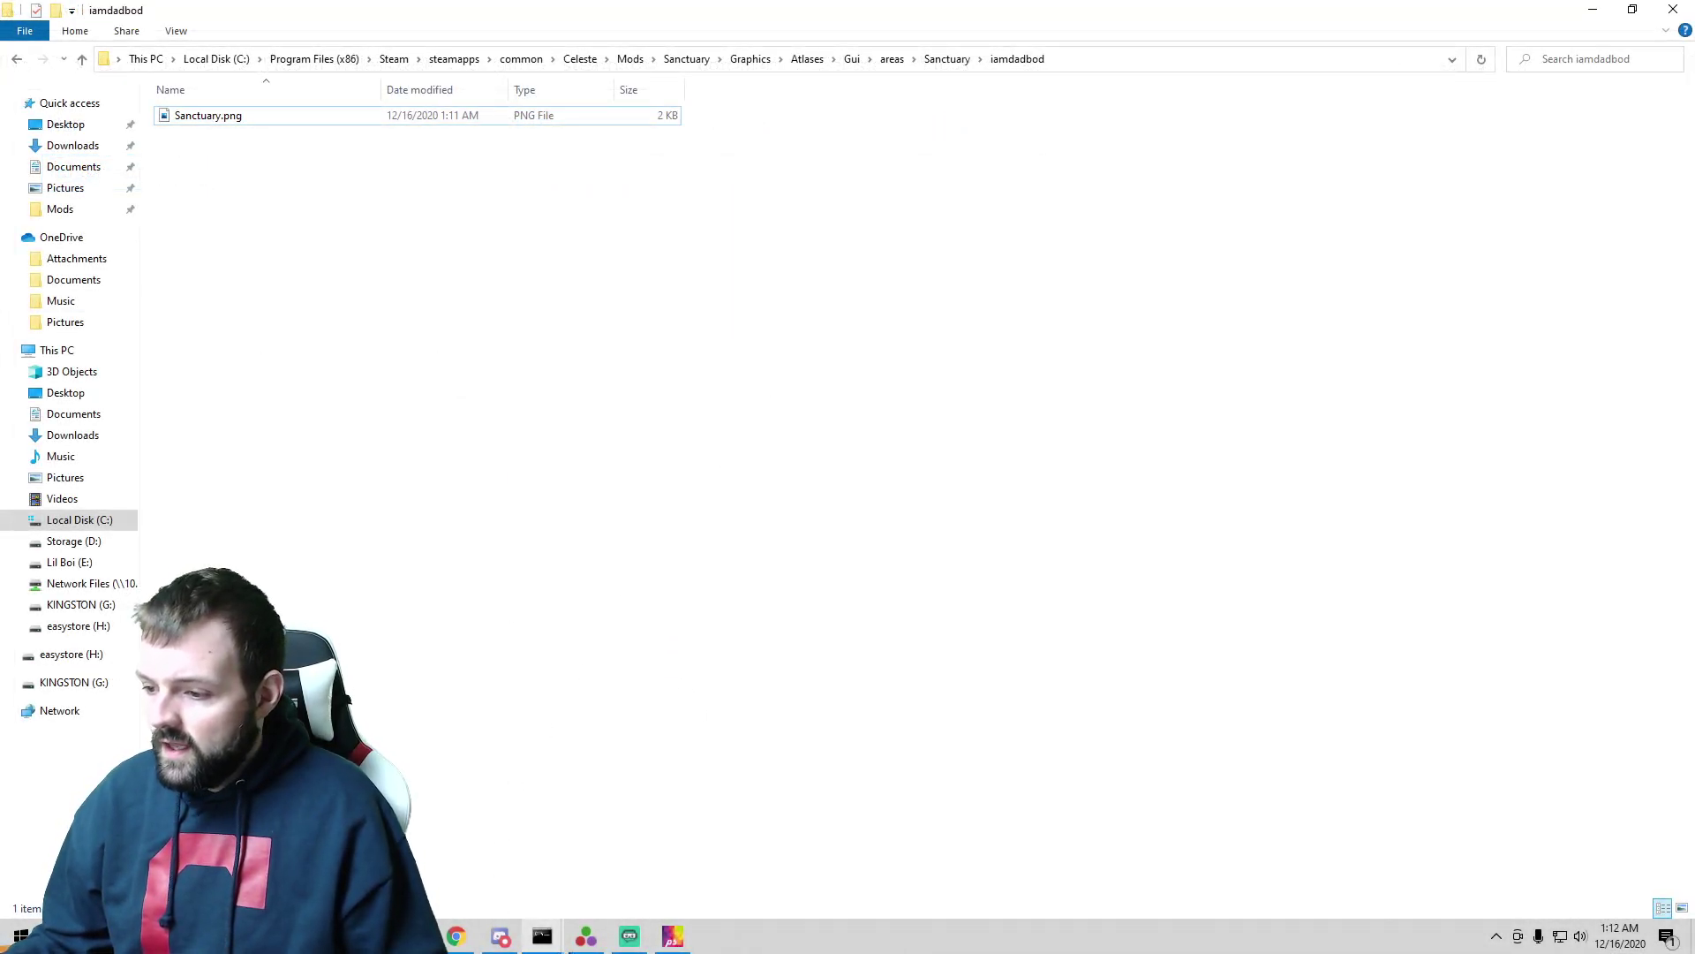
# - Bring Ahorn's Sanctuary map to the front, dismissing the new-room settings opened by mistake
pyautogui.moveTo(587, 941)
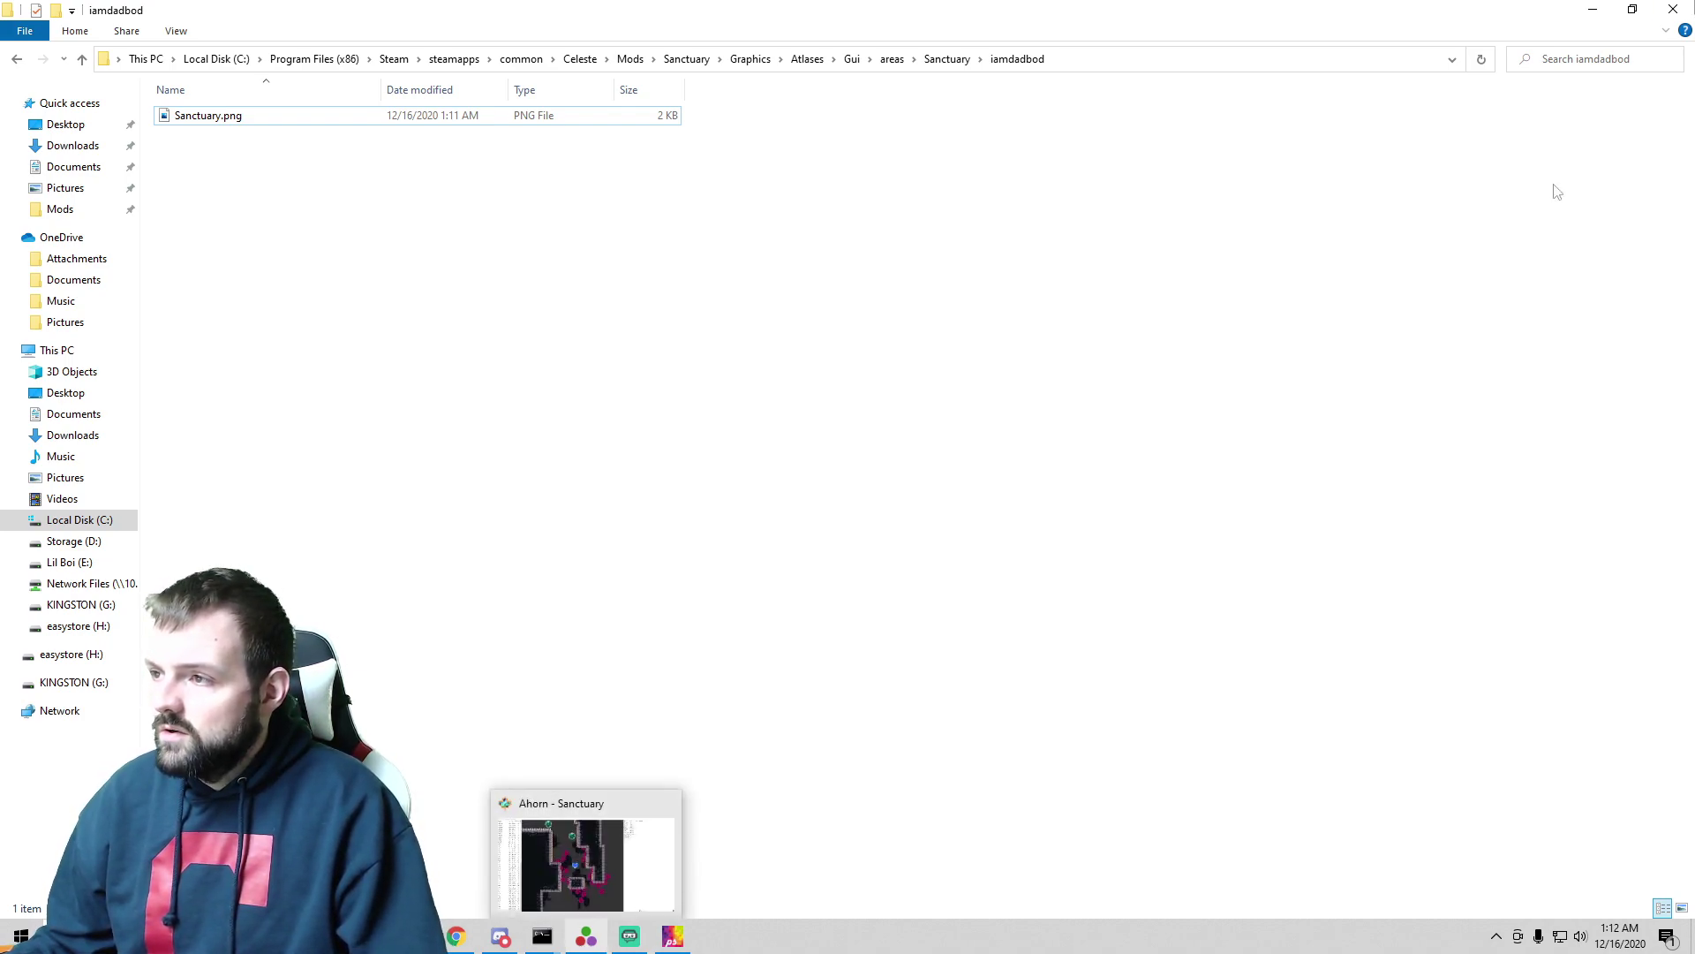
pyautogui.click(586, 936)
pyautogui.click(587, 935)
pyautogui.hotkey('alt', 'Tab')
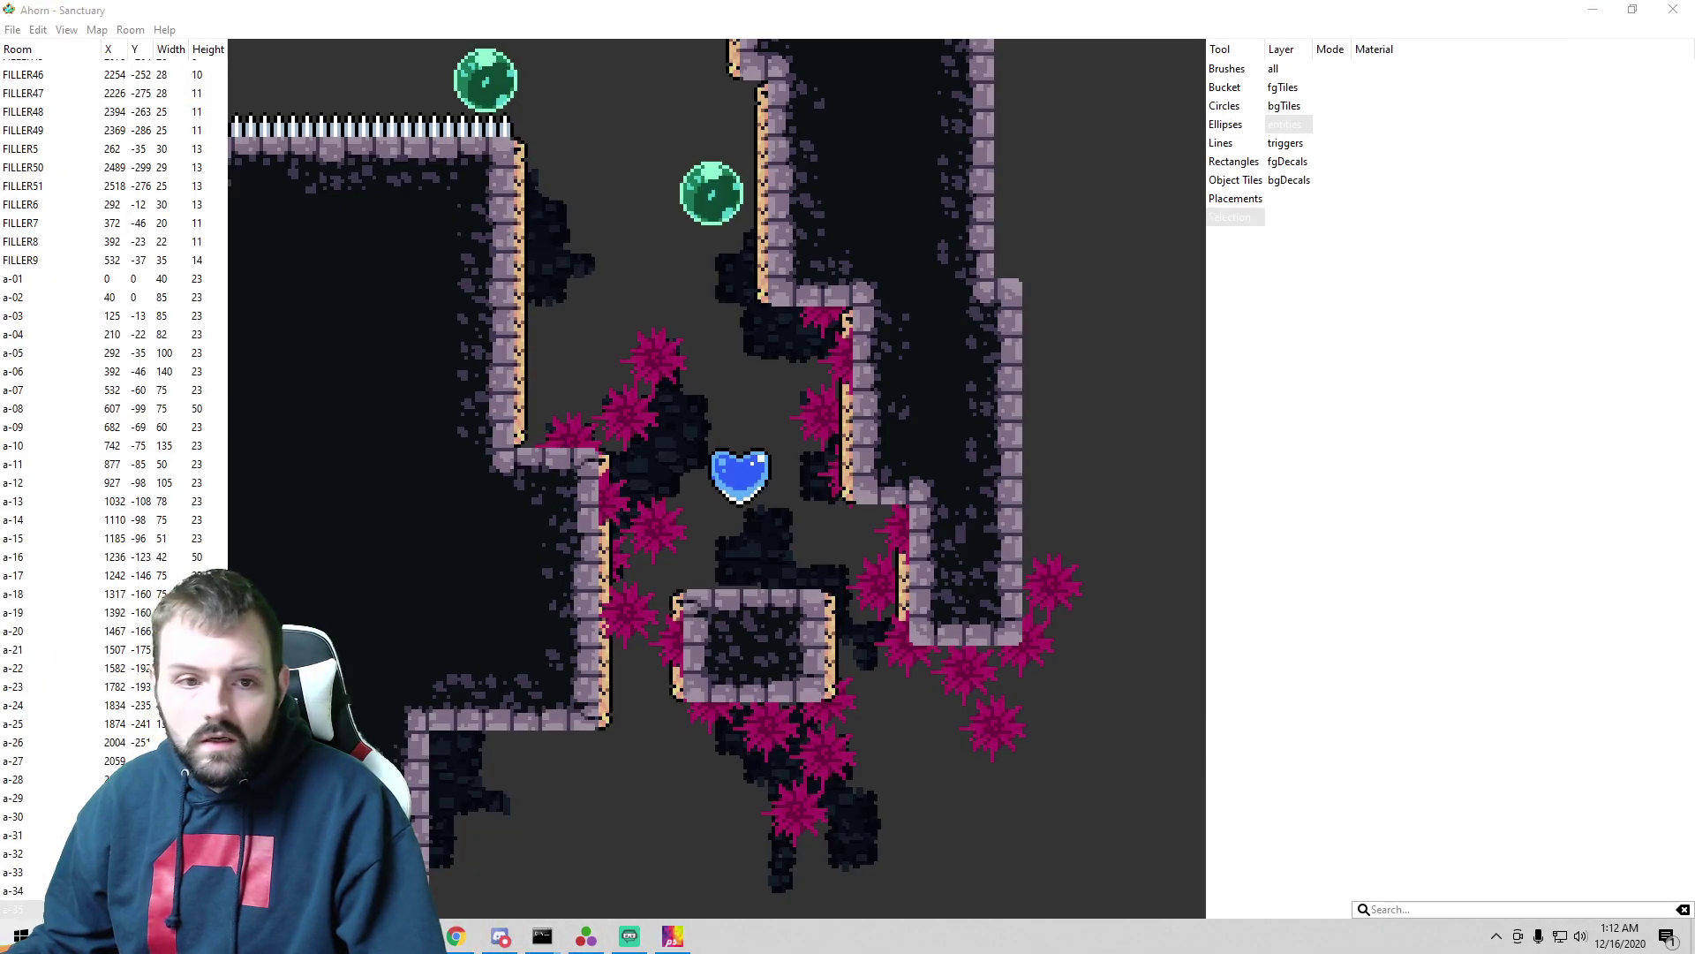
pyautogui.click(300, 128)
pyautogui.click(128, 32)
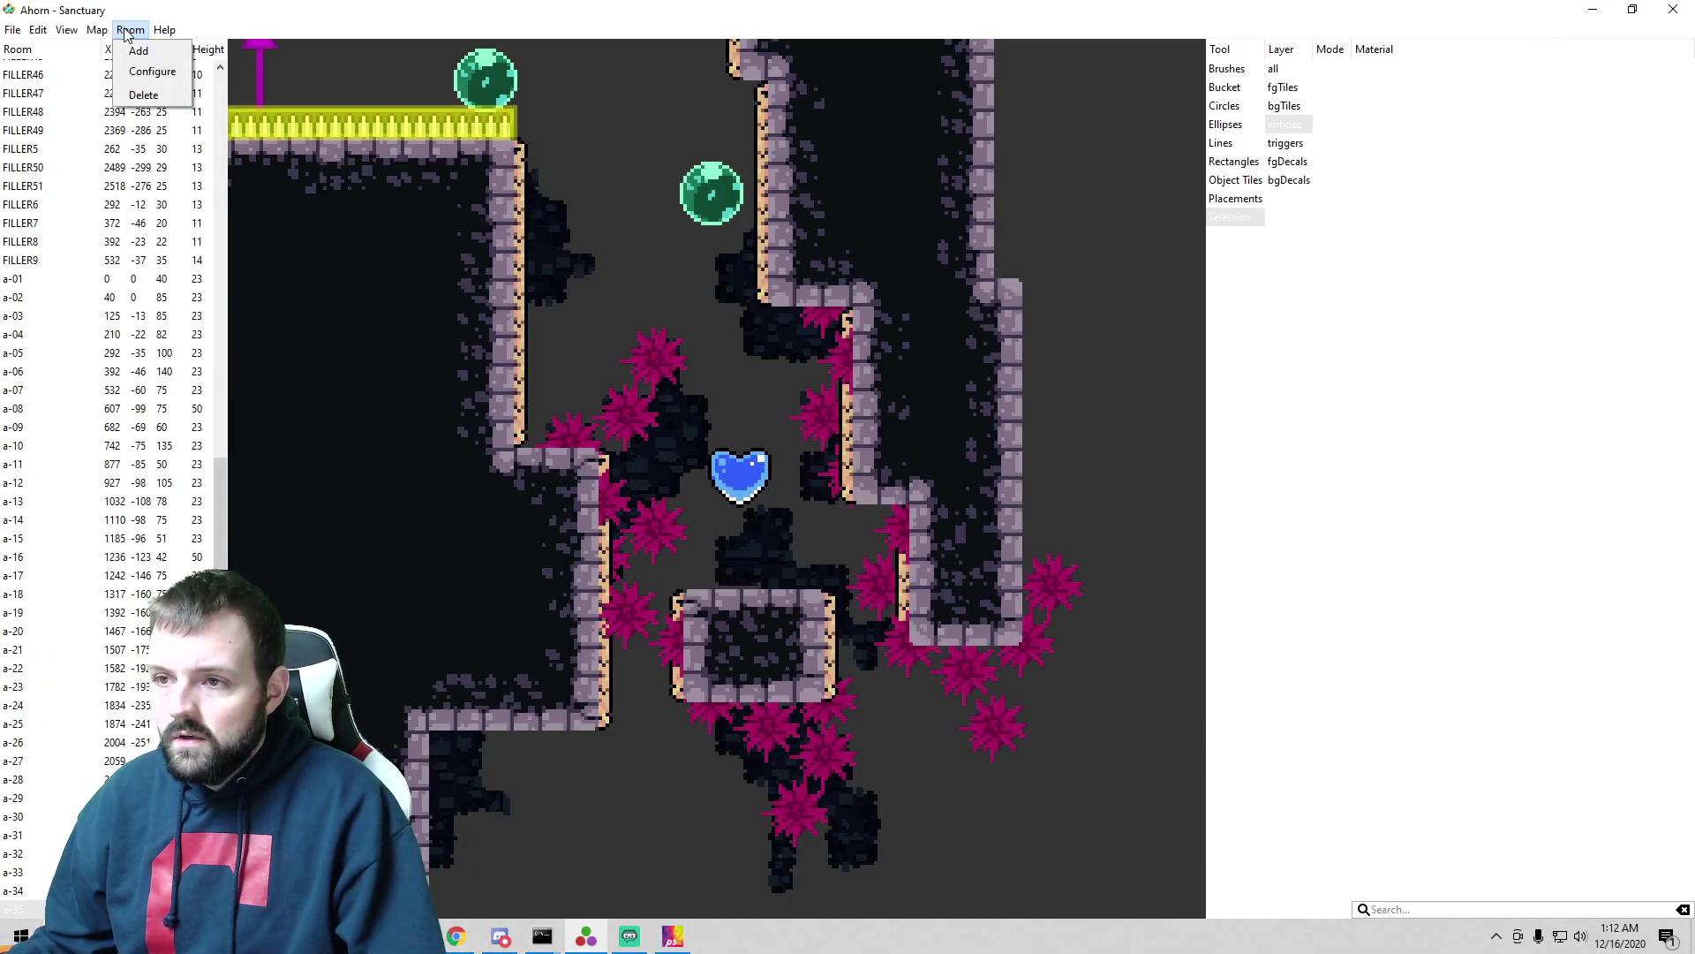
pyautogui.click(137, 50)
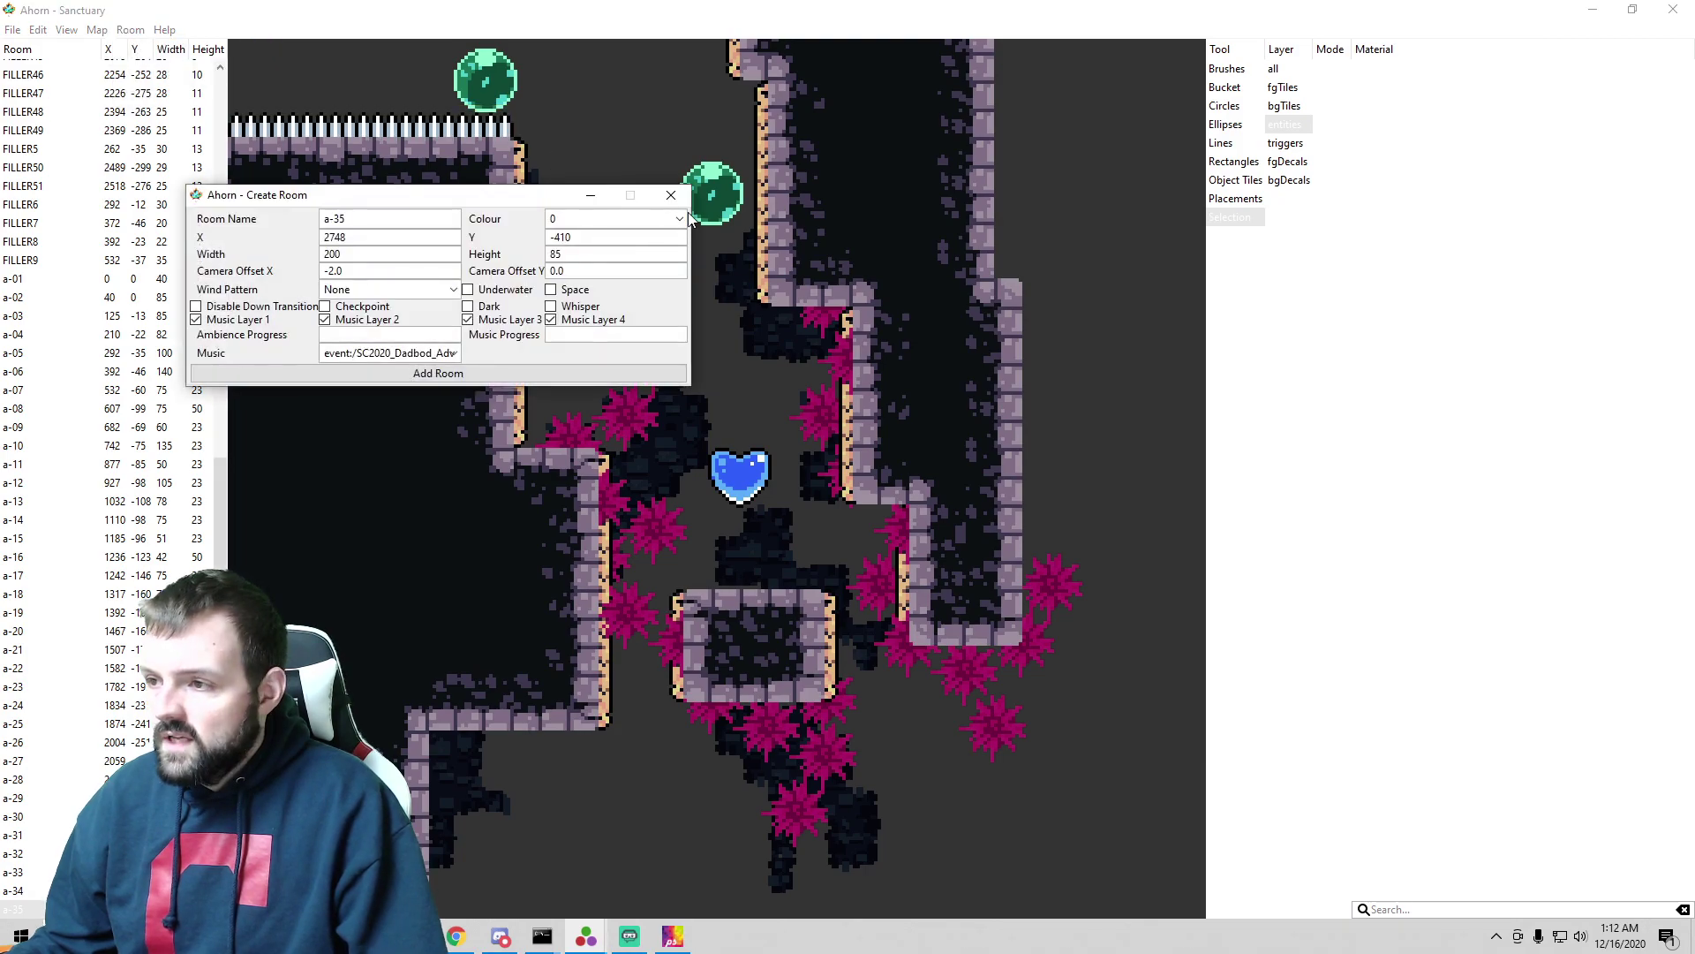
pyautogui.click(689, 210)
pyautogui.click(394, 57)
# - Change the Title Banner Icon to areas/Sanctuary/iamdadbod/Sanctuary in Map Metadata
pyautogui.click(96, 30)
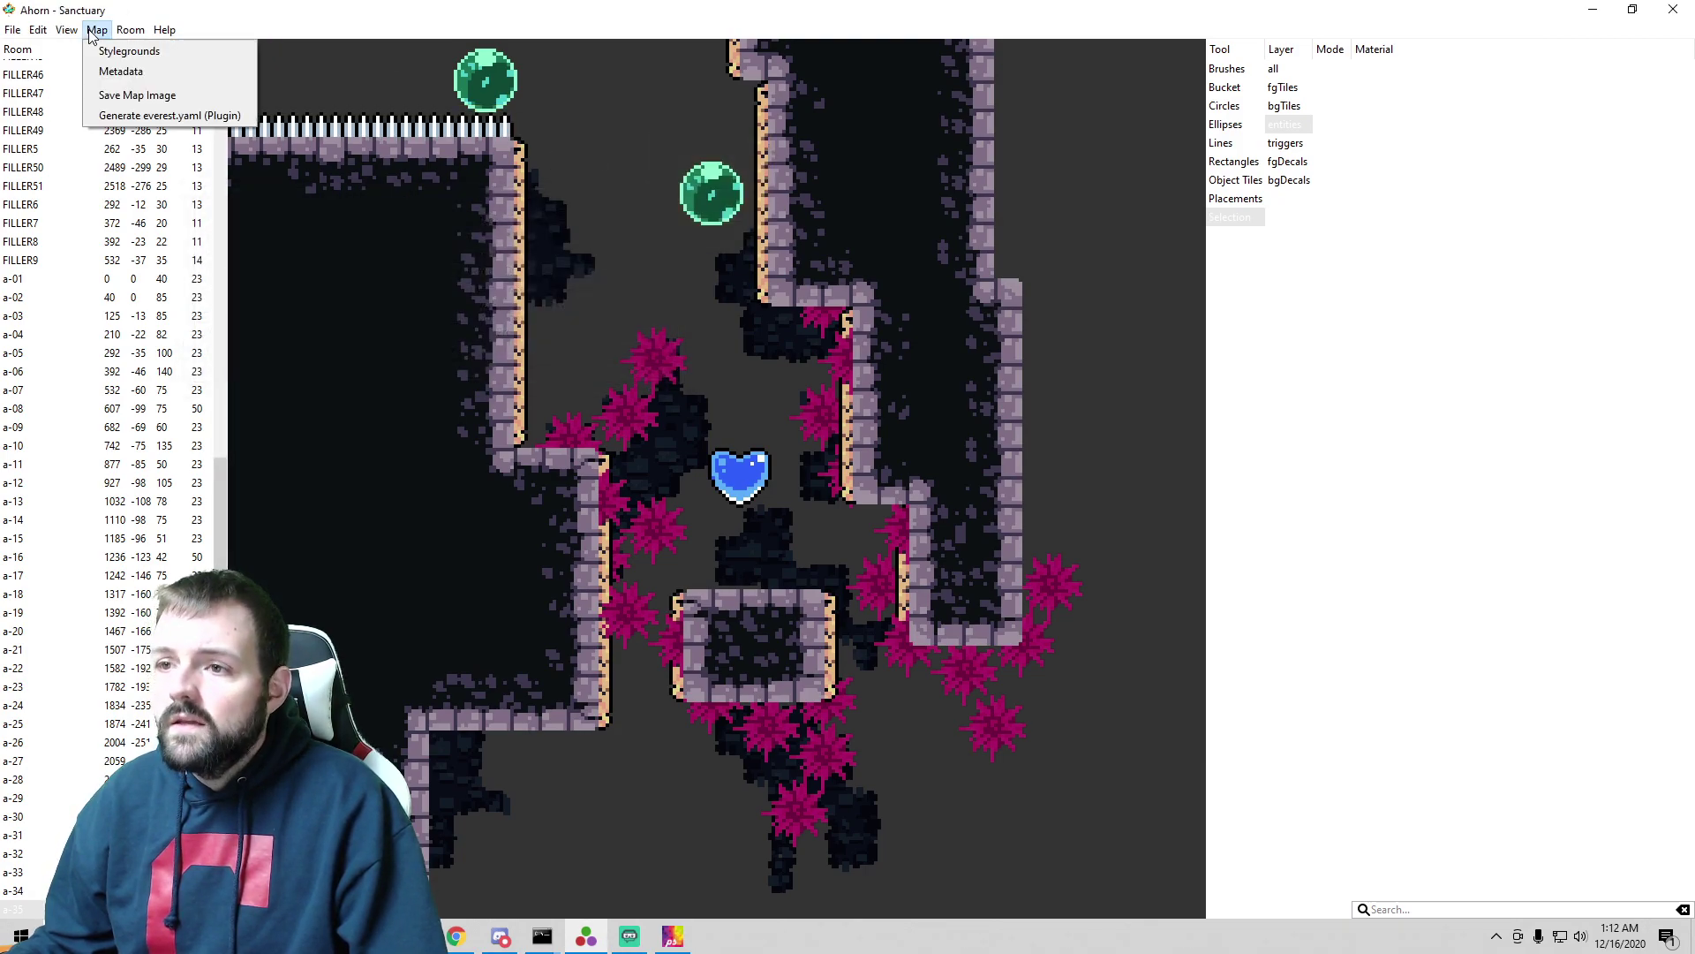
pyautogui.click(120, 71)
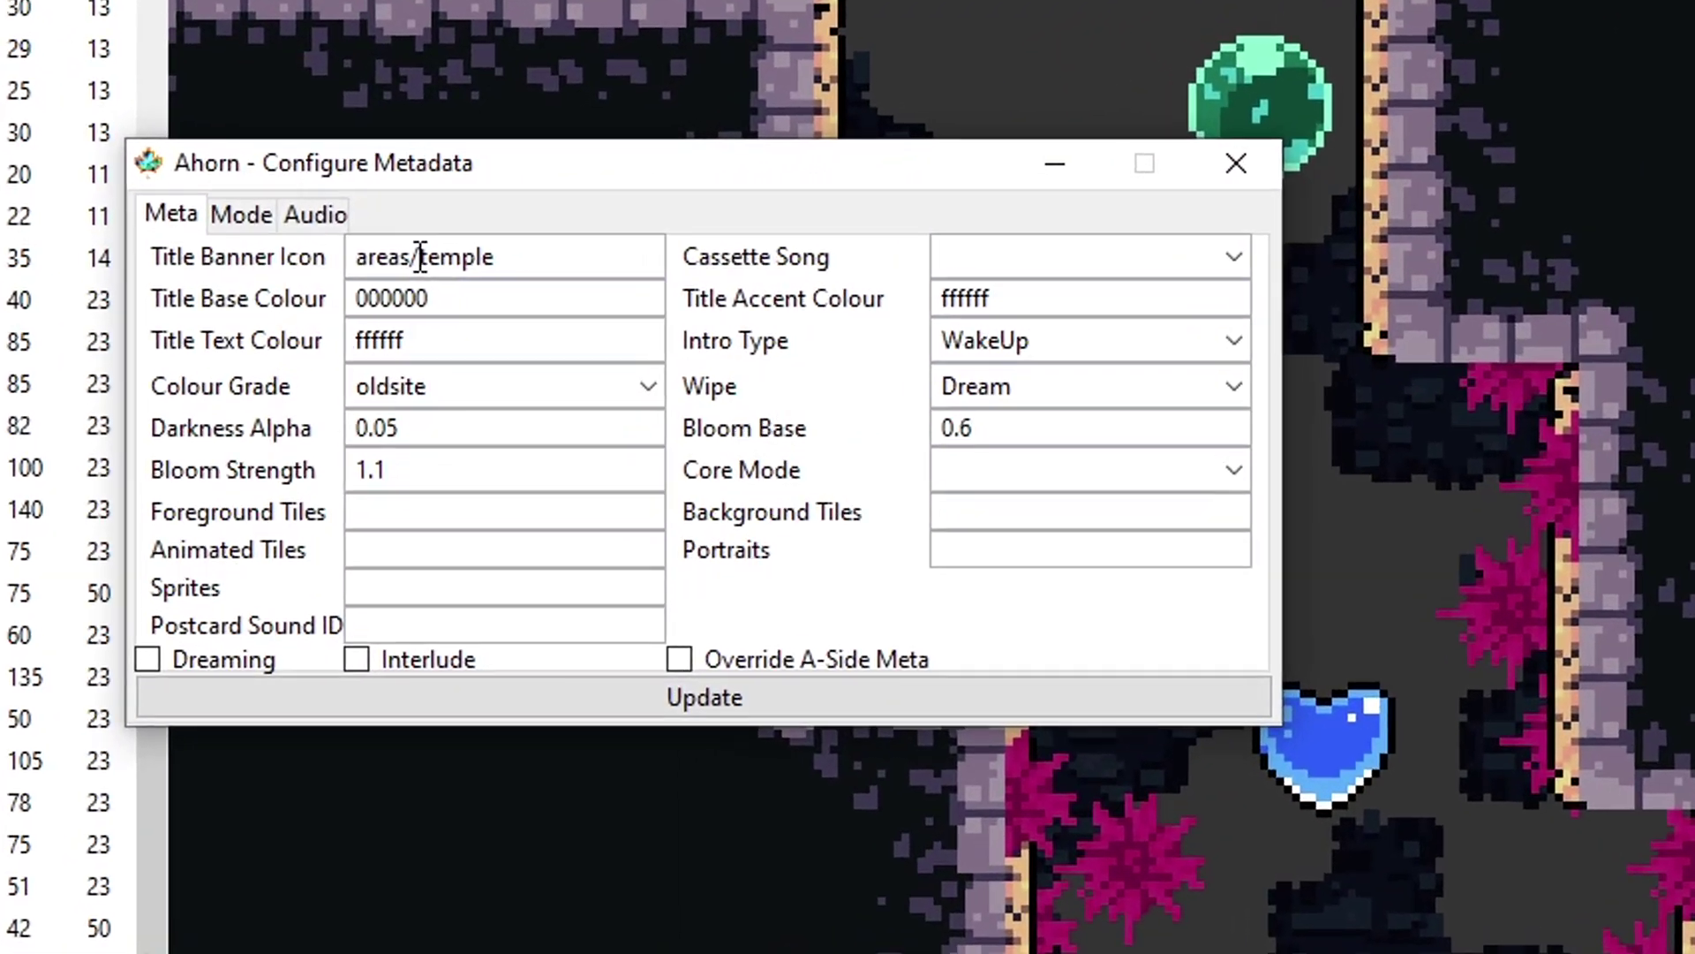
pyautogui.moveTo(345, 258); pyautogui.dragTo(531, 258)
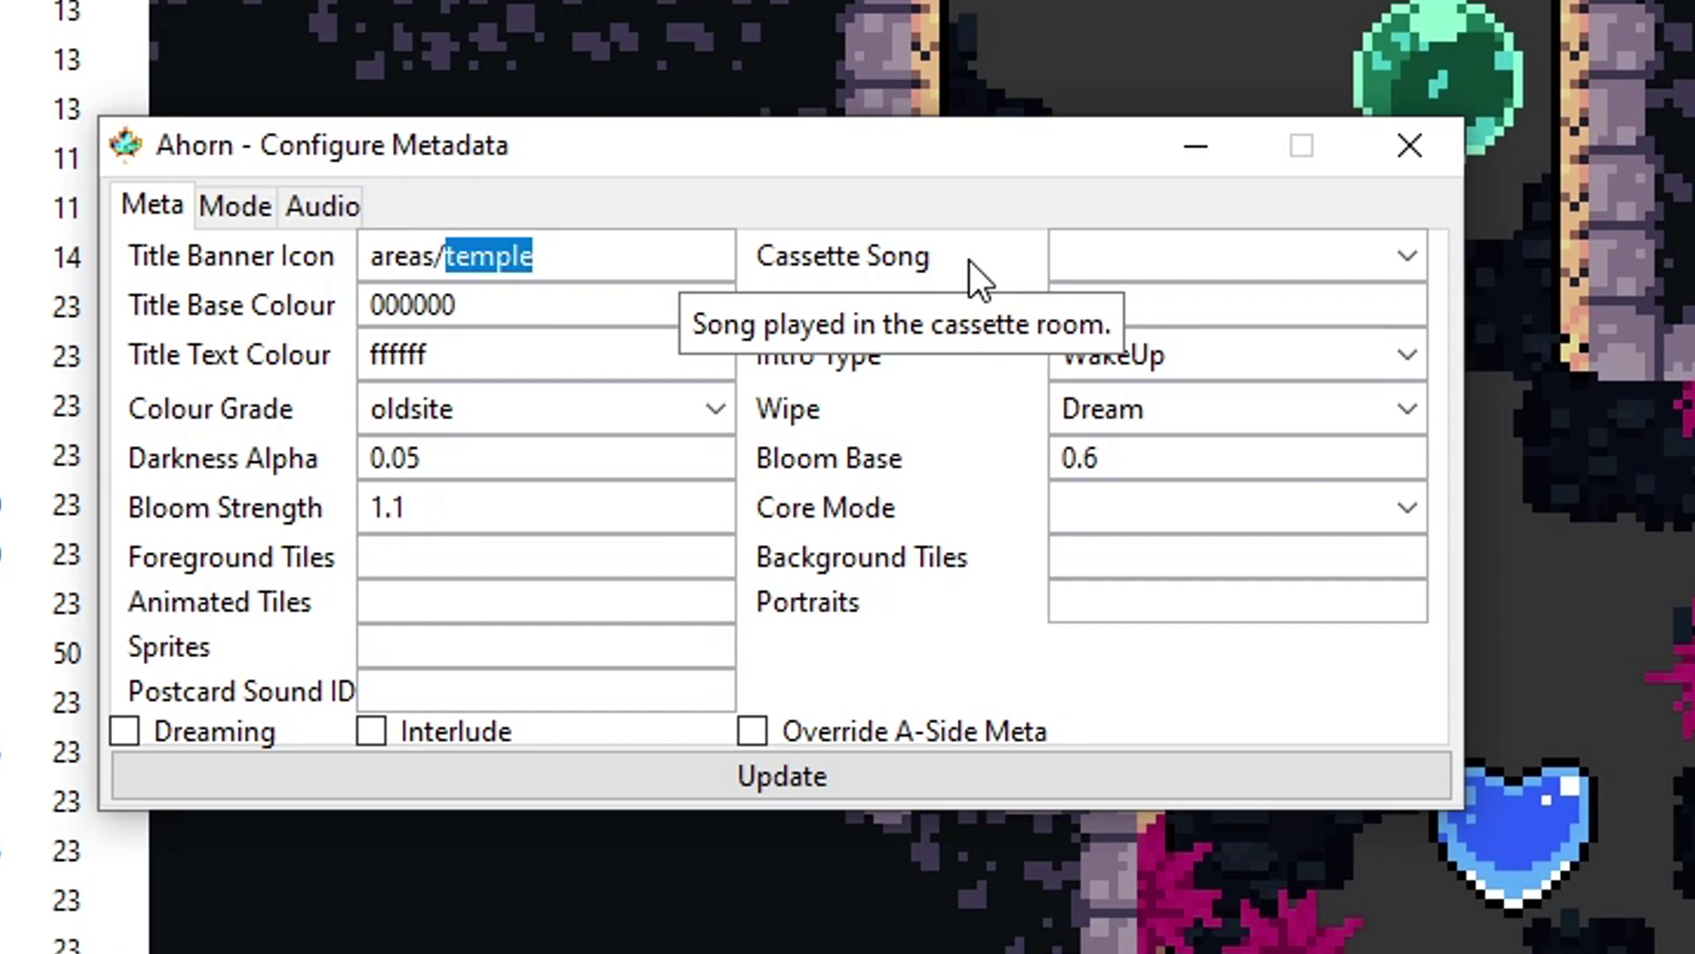
pyautogui.write('Sanc')
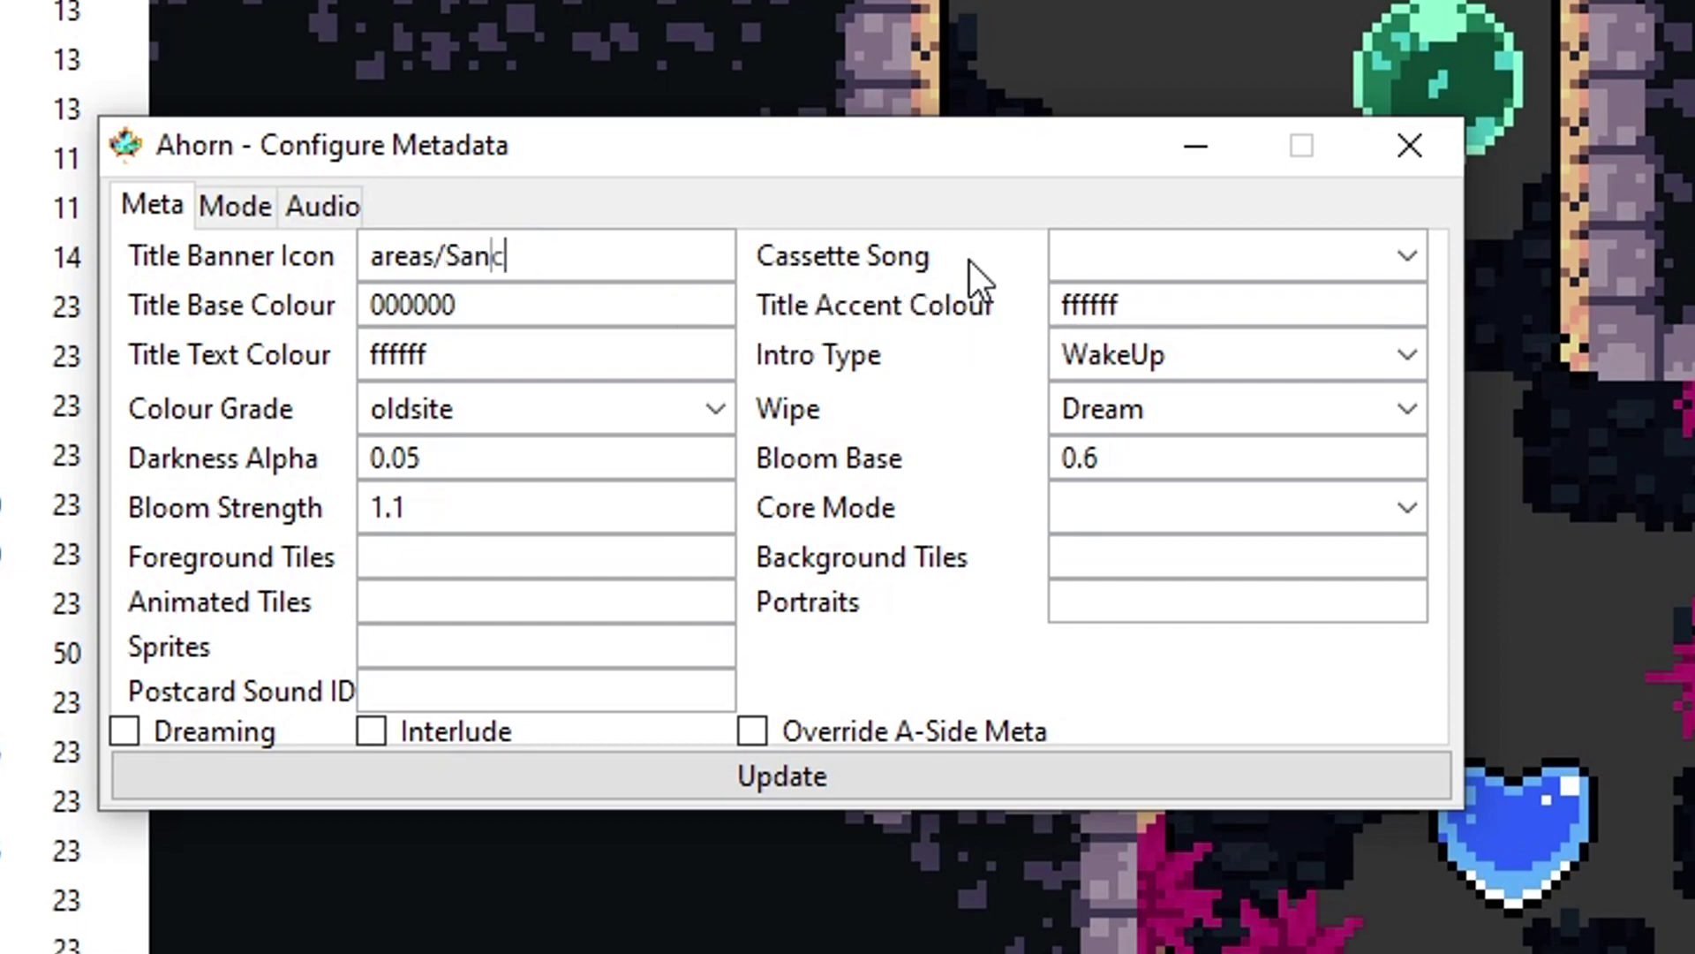
pyautogui.write('tuary')
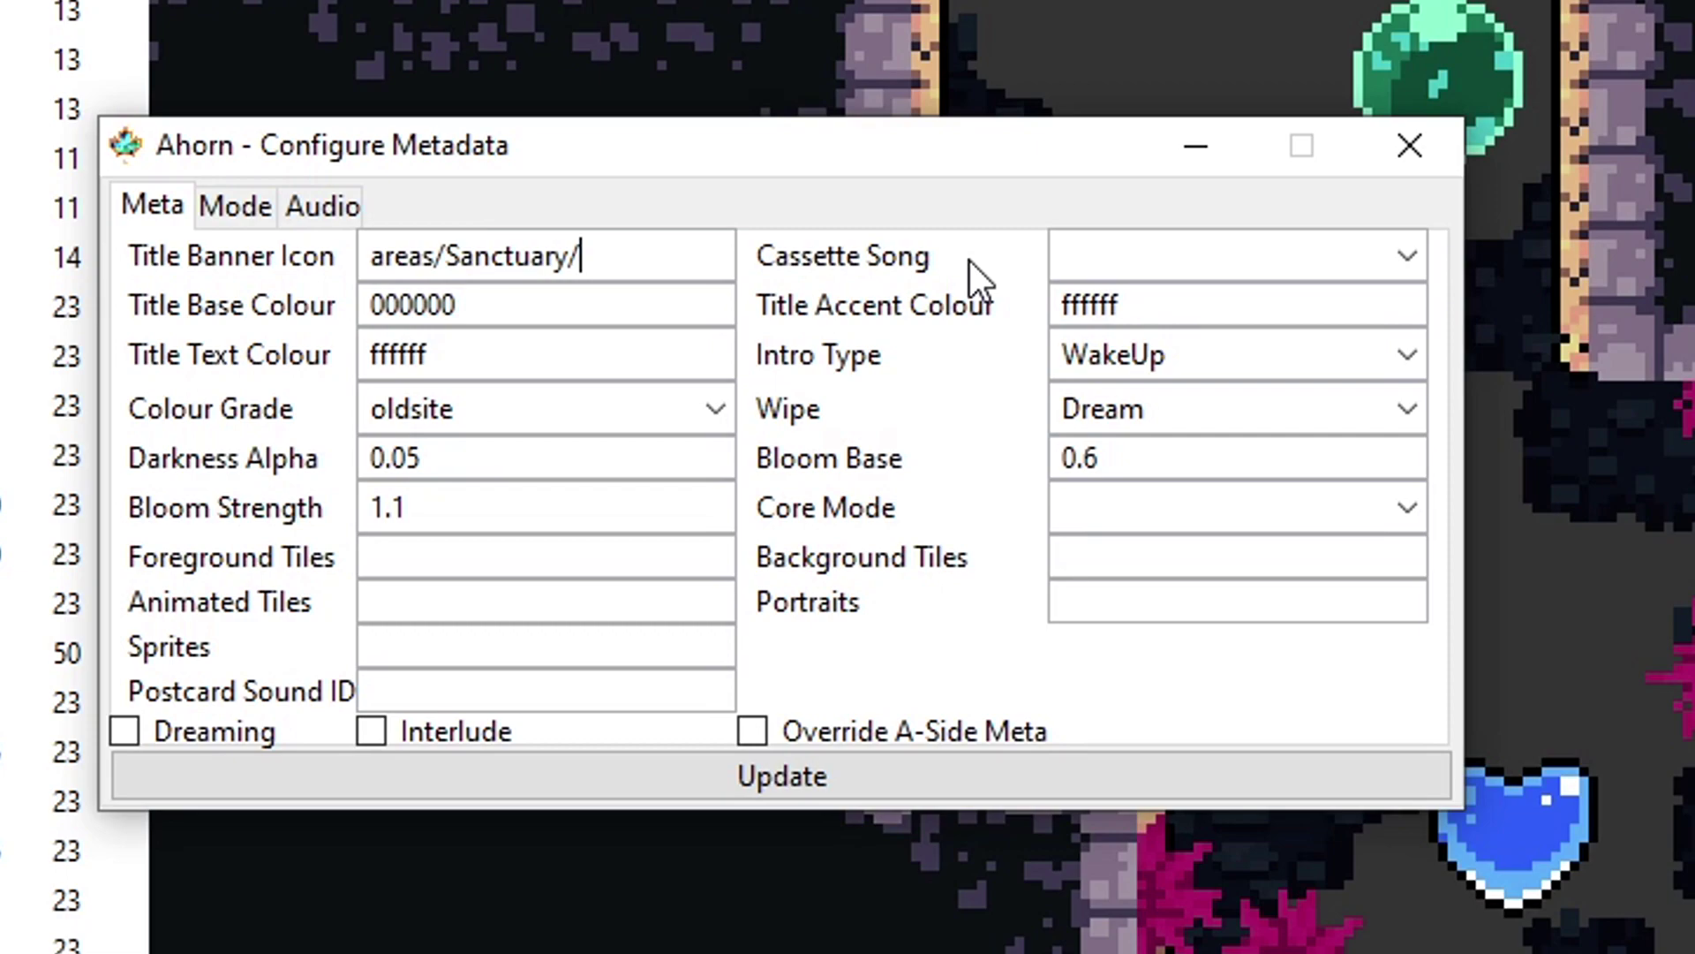
pyautogui.write('/iamdadbod/San')
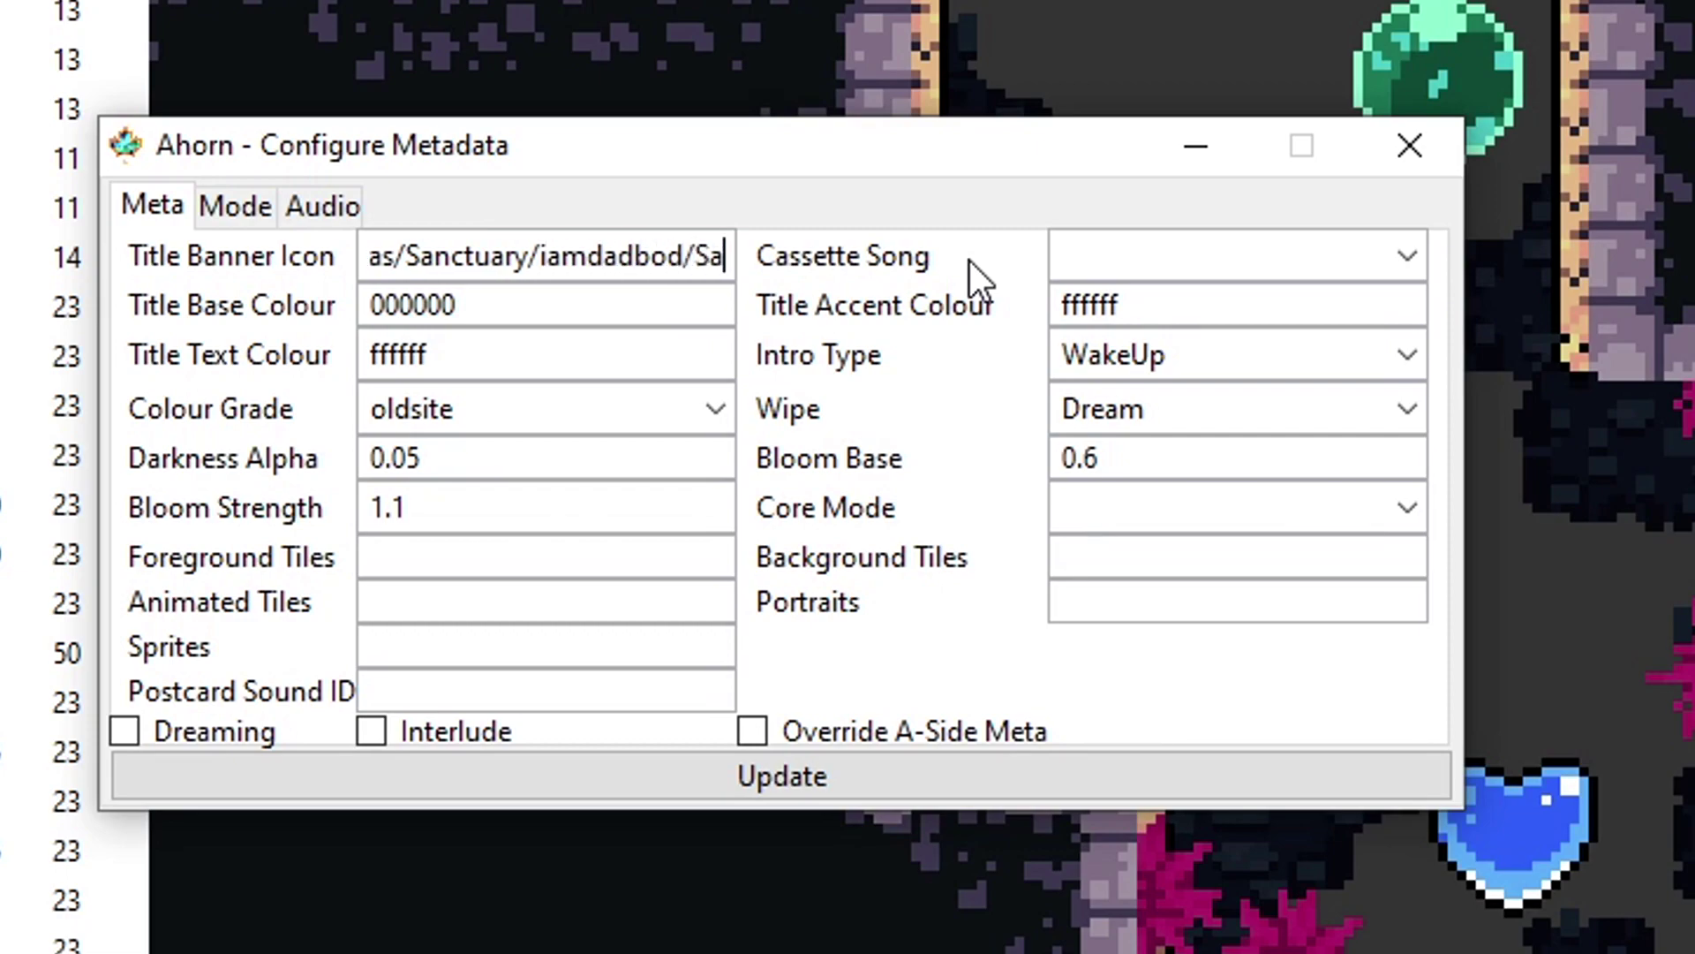
pyautogui.write('ctuary')
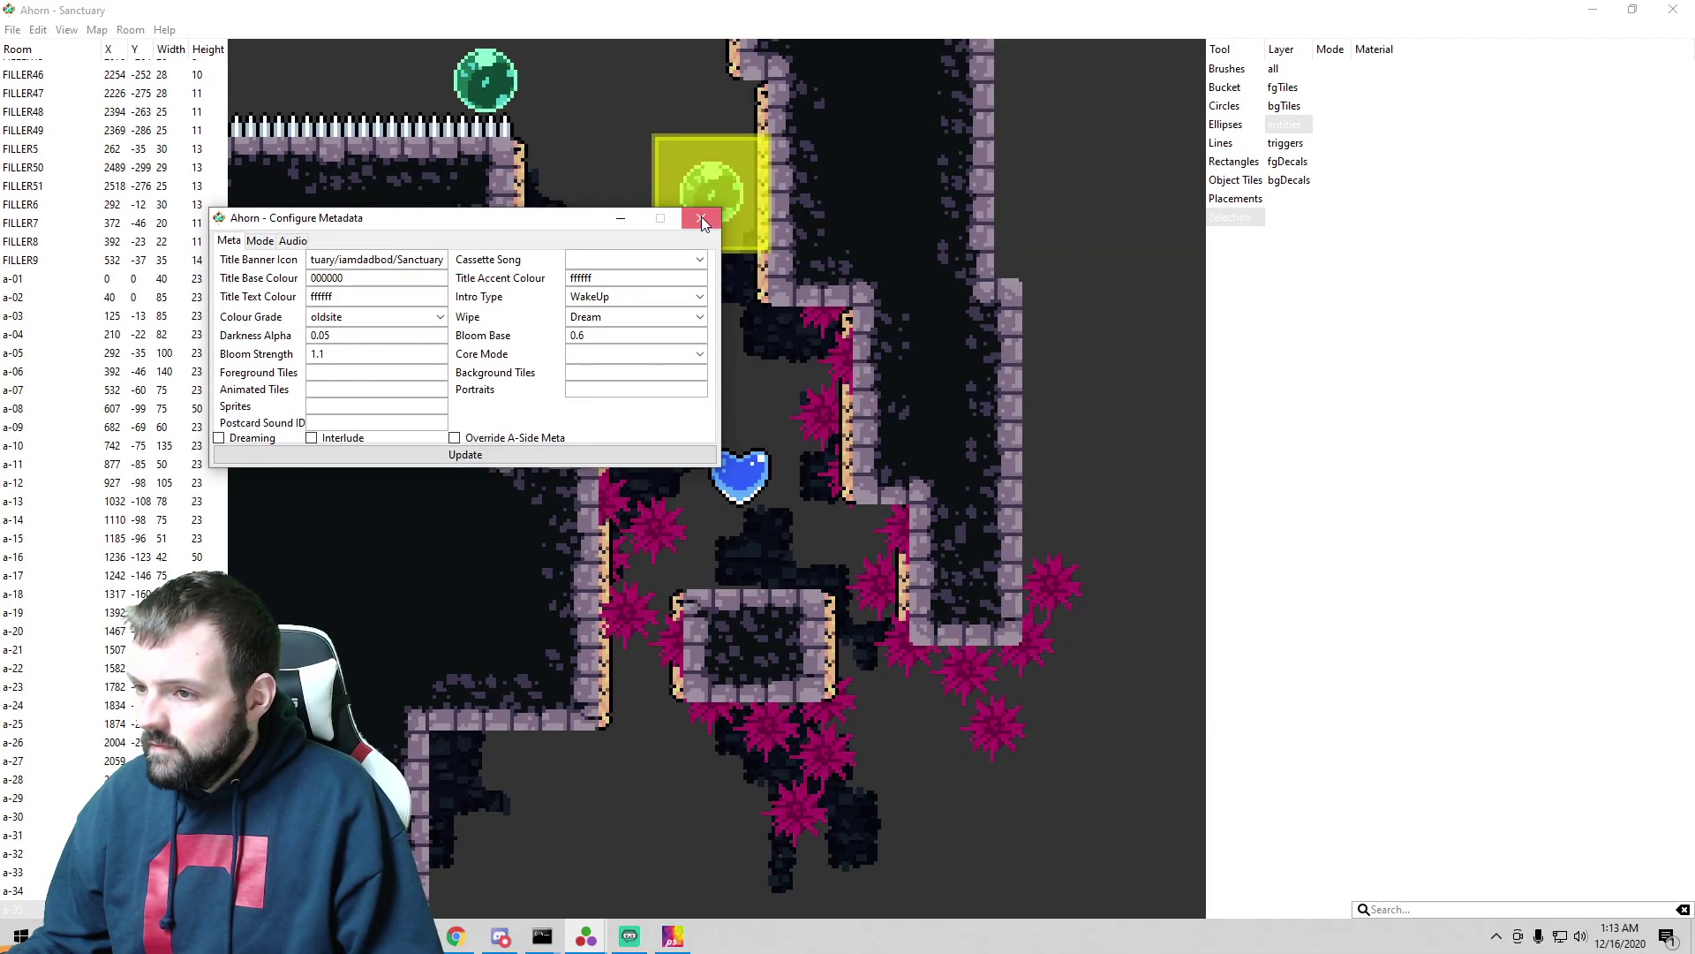
pyautogui.click(701, 219)
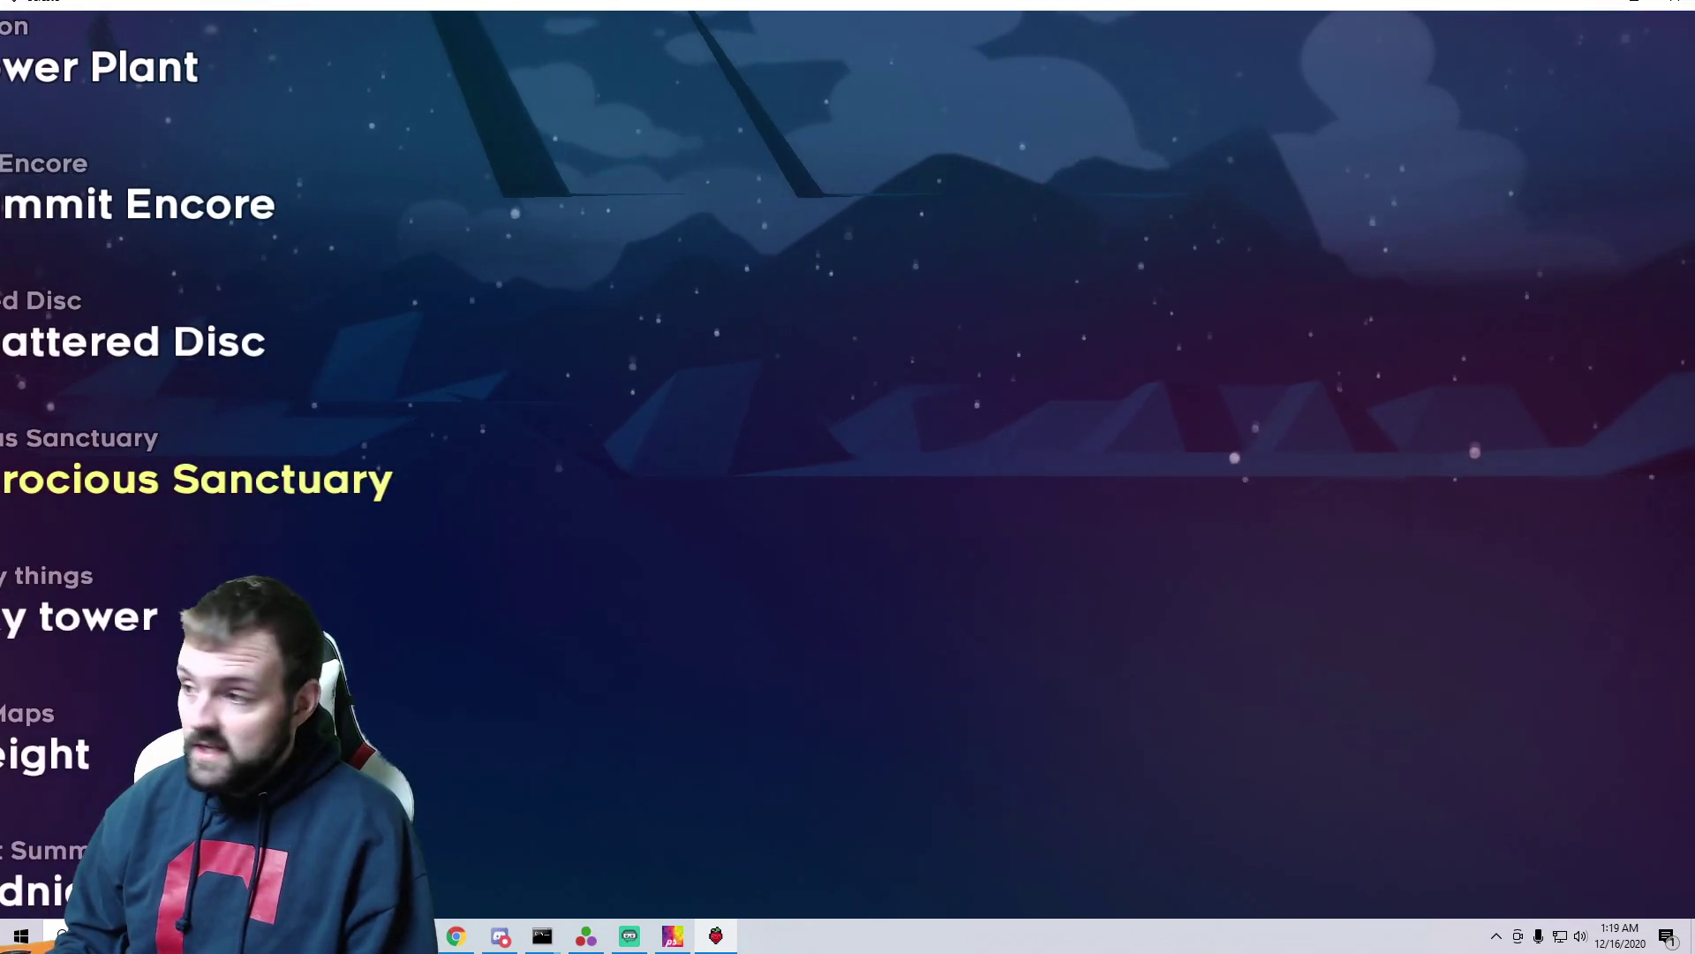
# - Select Ferocious Sanctuary, then open and close its chapter panel twice to verify the Santa icon
pyautogui.press('Escape')
pyautogui.press('Return')
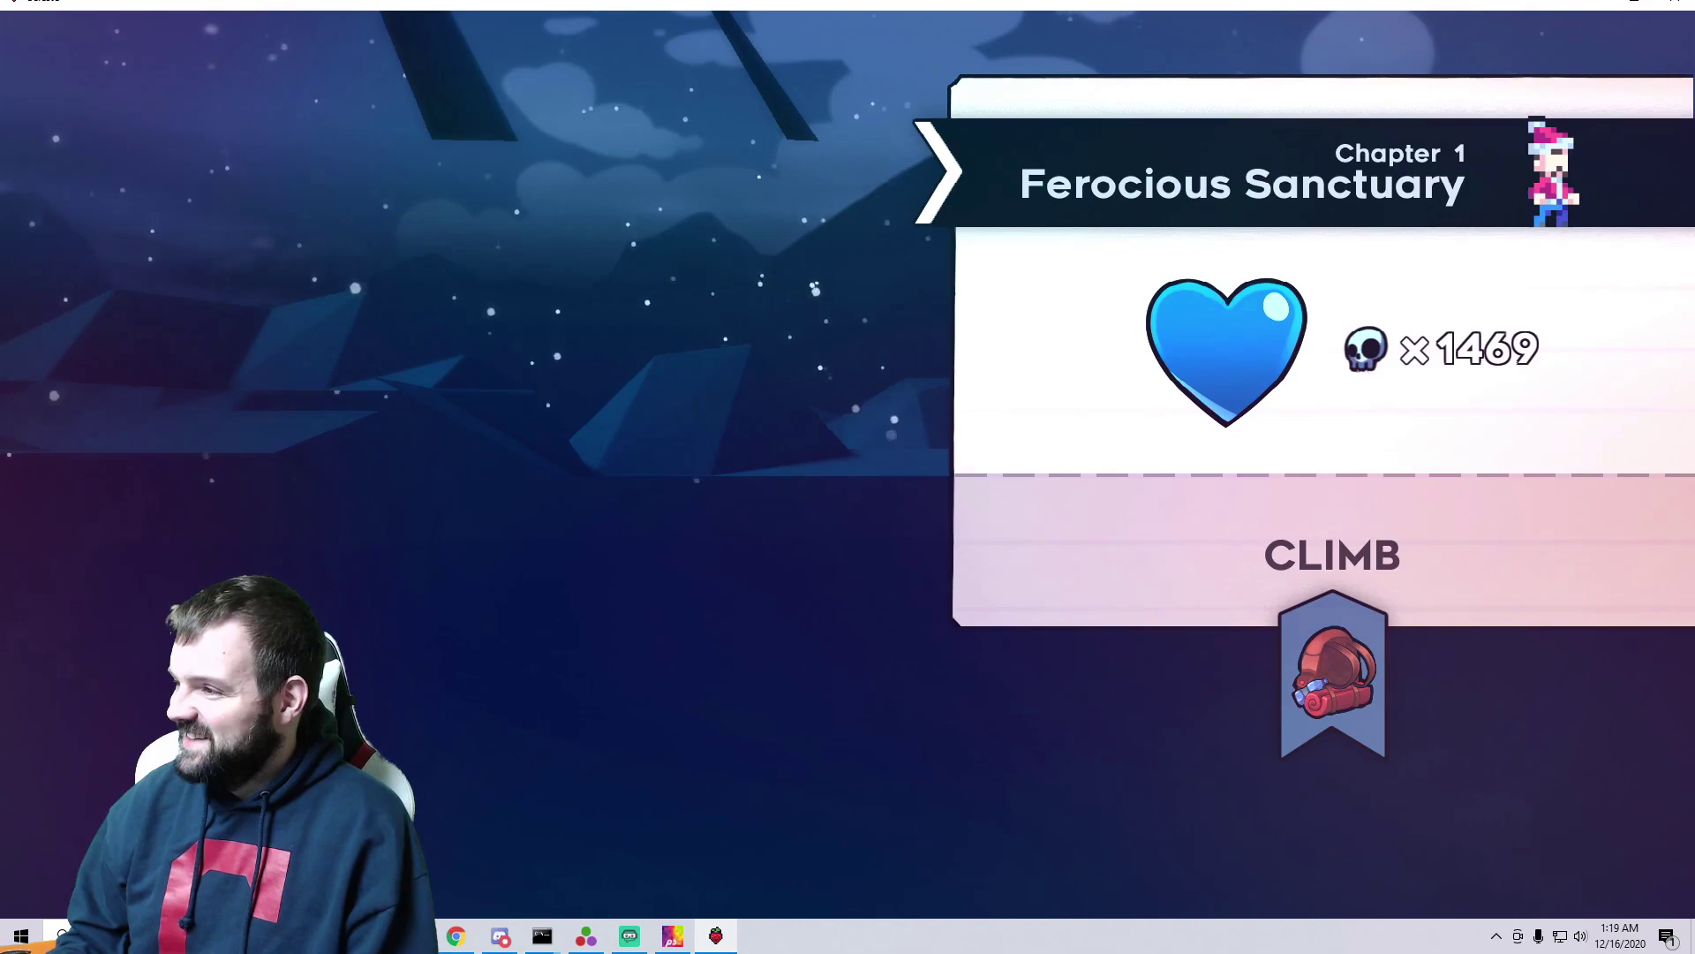
pyautogui.press('Escape')
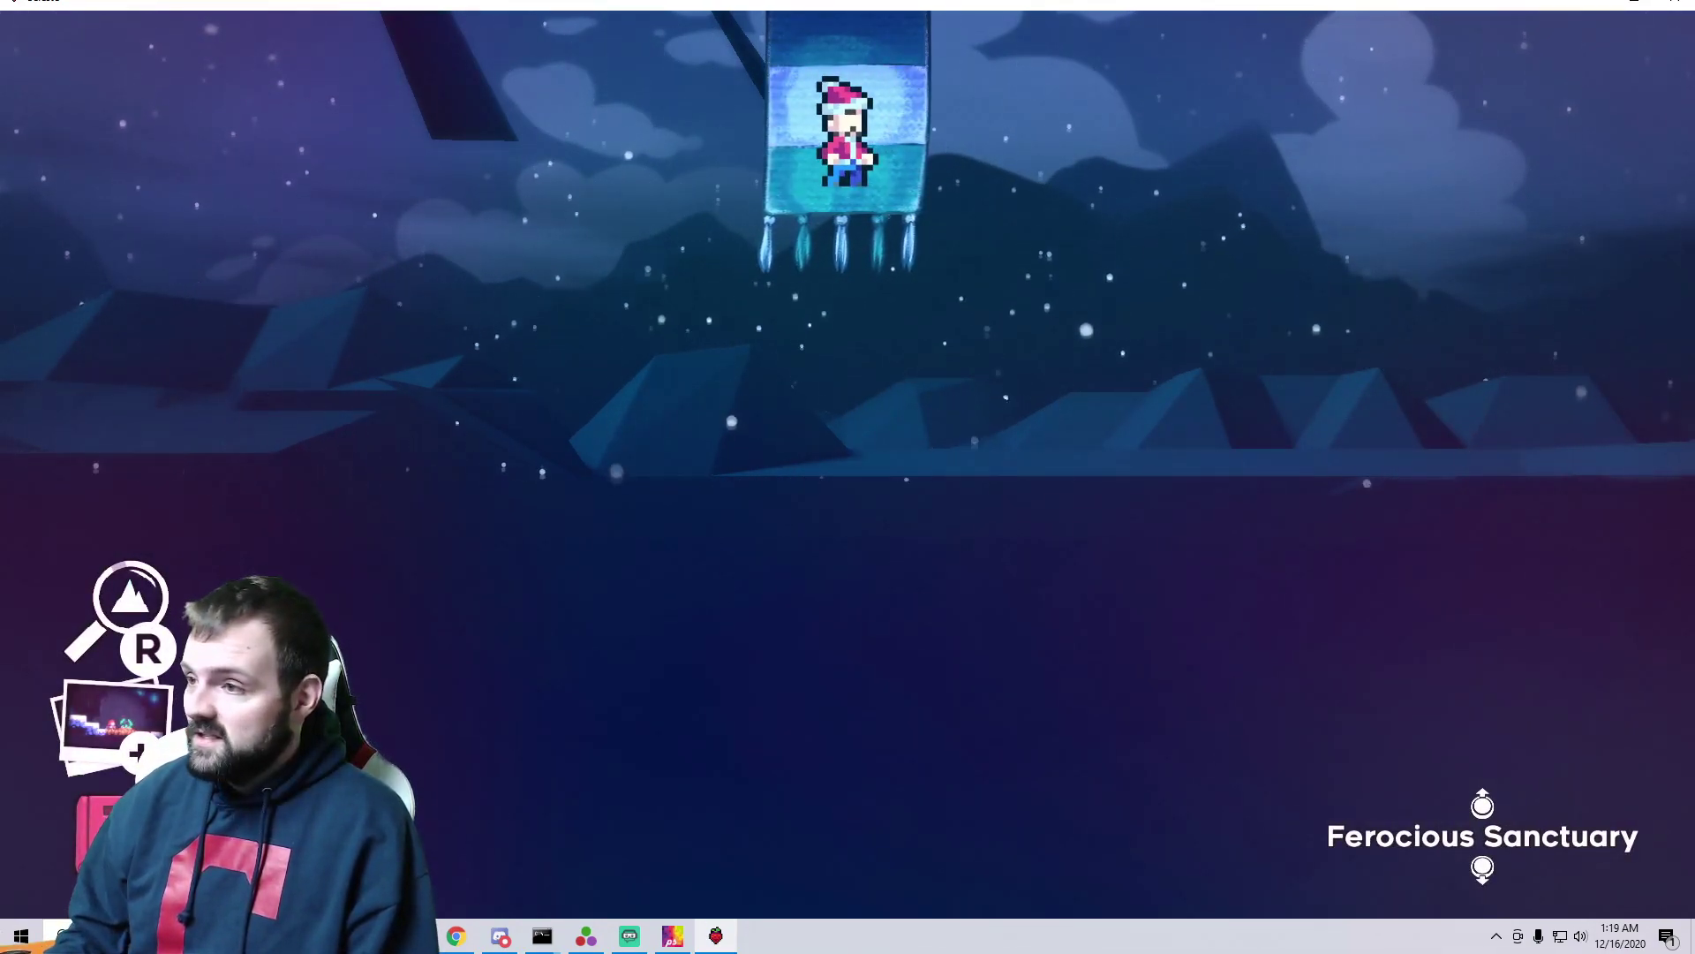
pyautogui.press('c')
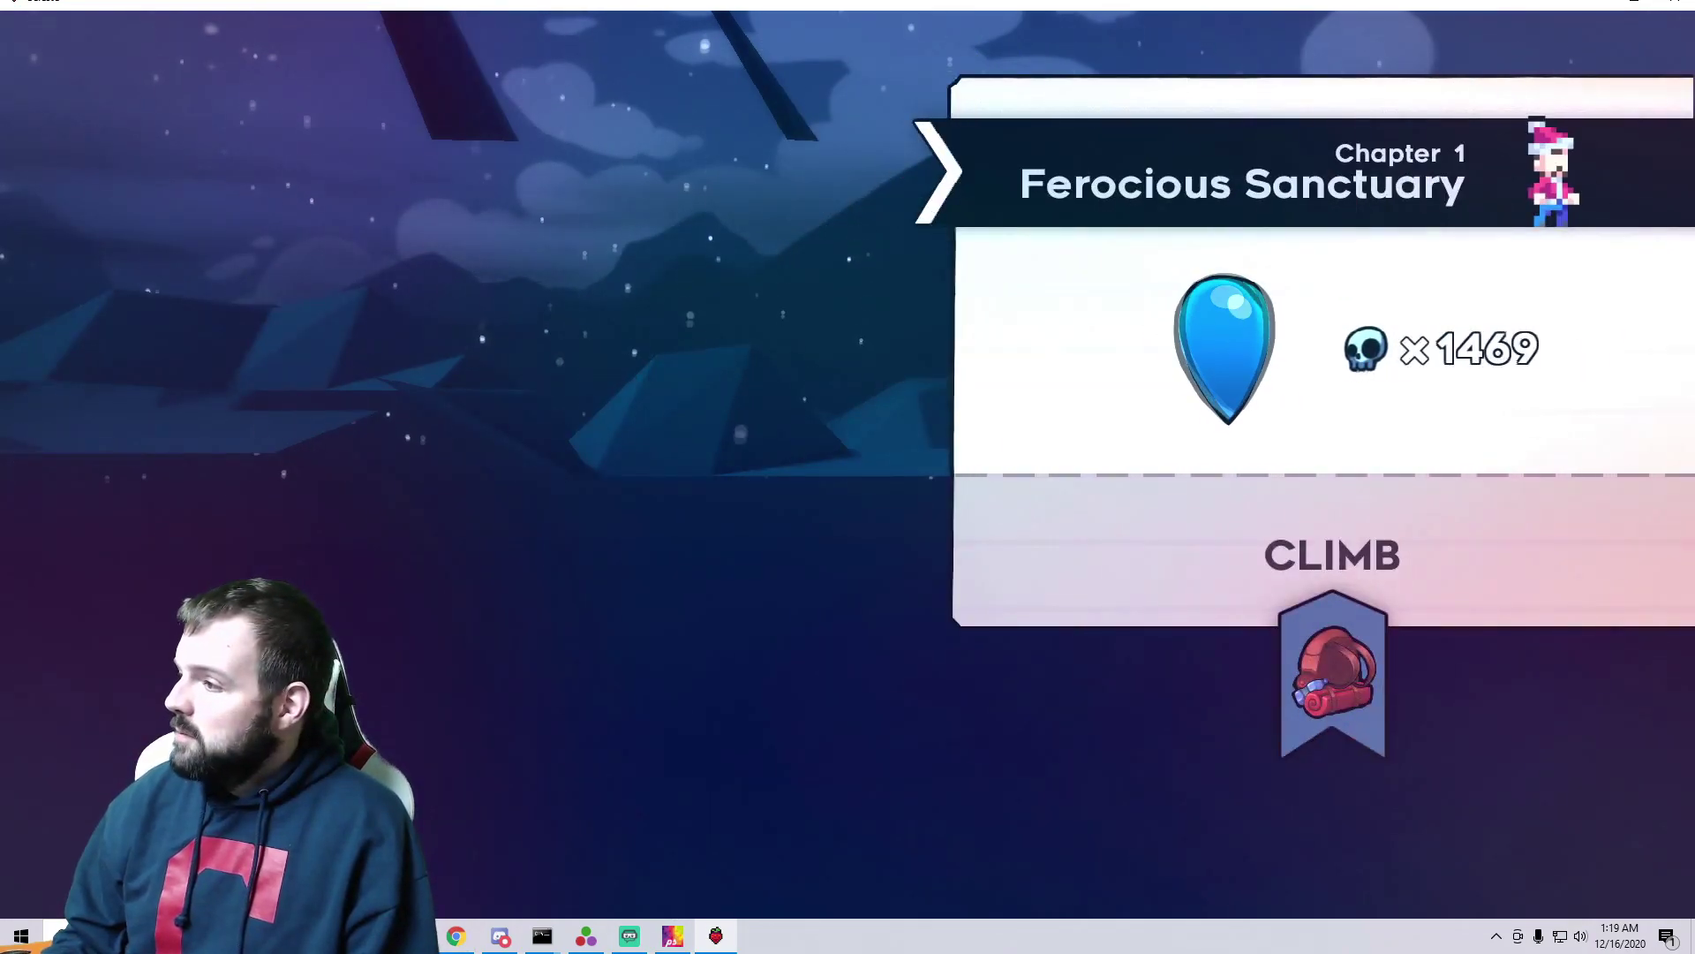
pyautogui.press('x')
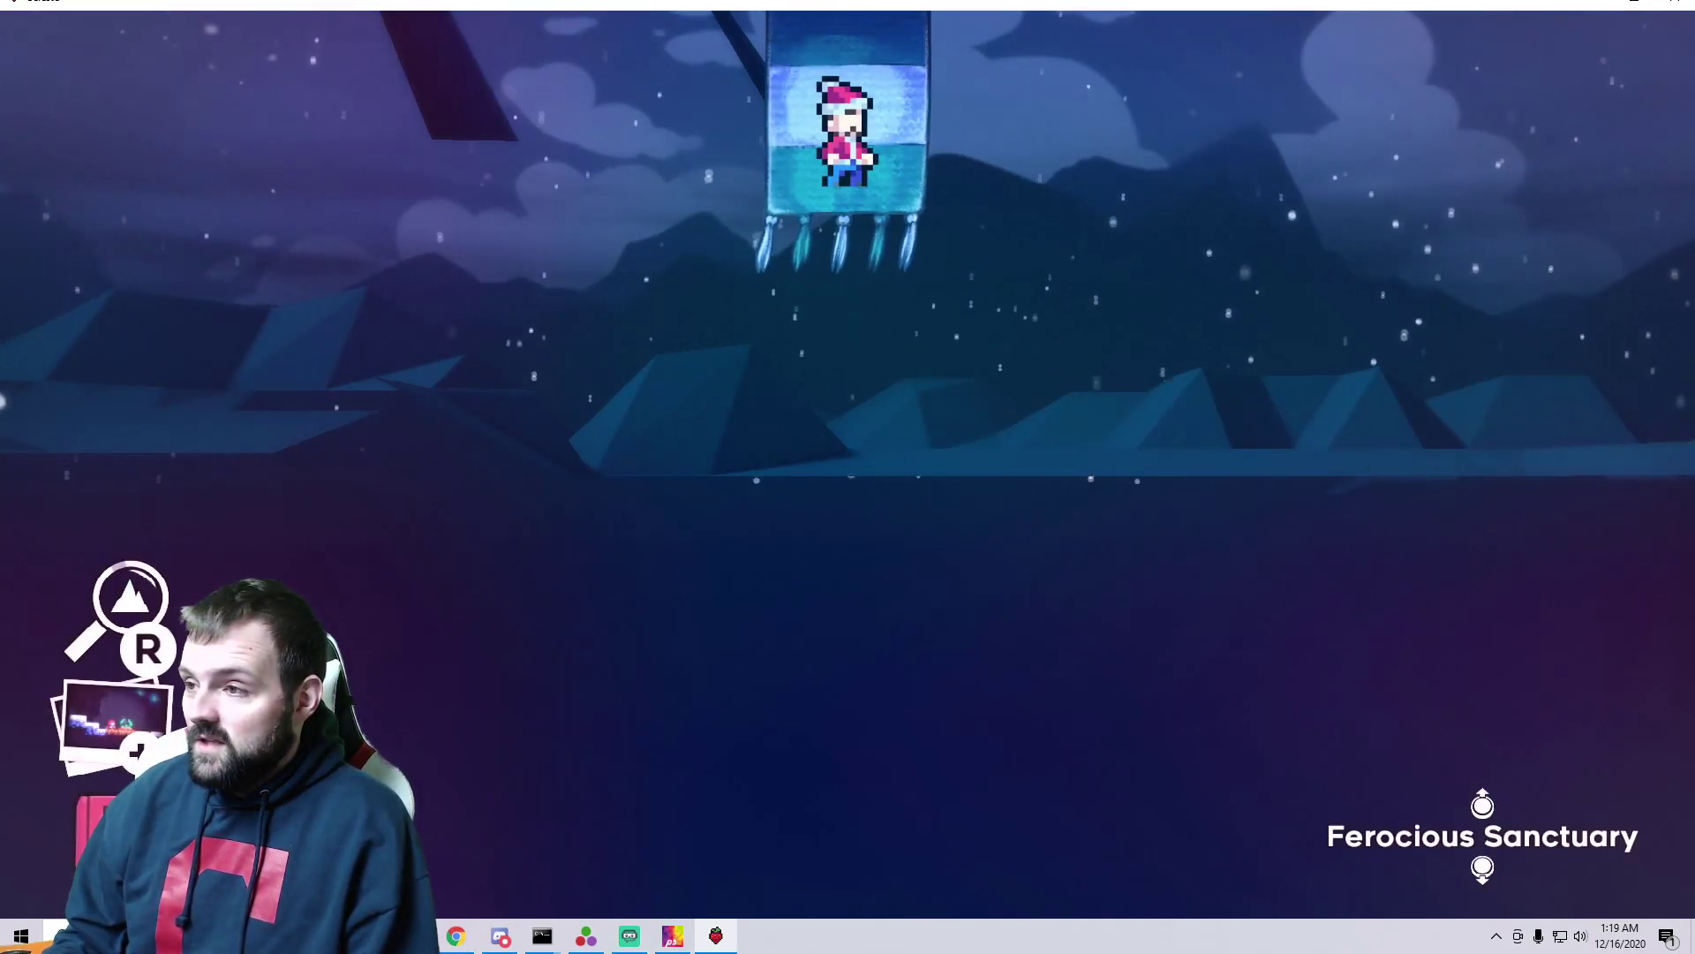